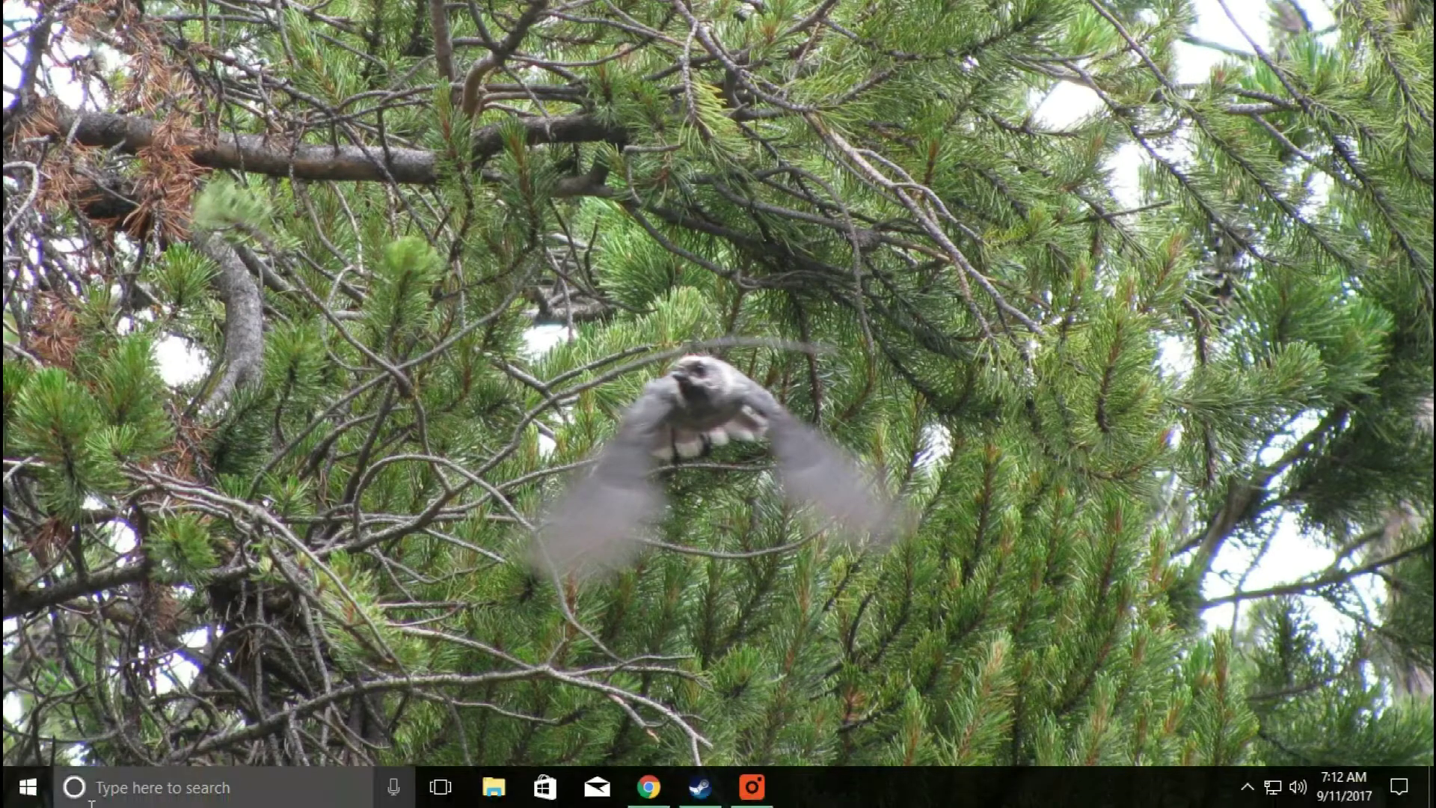
Step: Open the Steam library from the system tray icon
left_click(1247, 787)
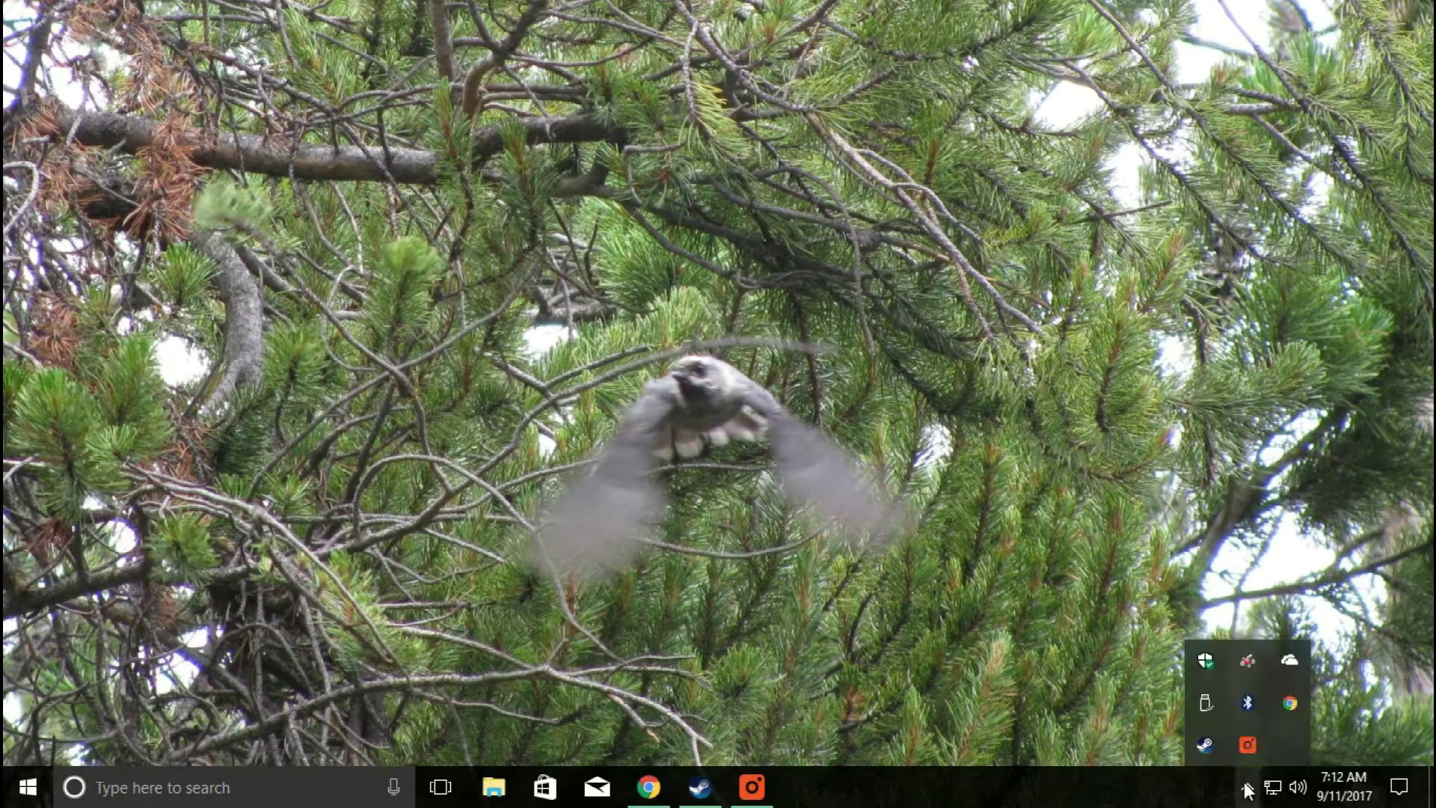
right_click(1205, 743)
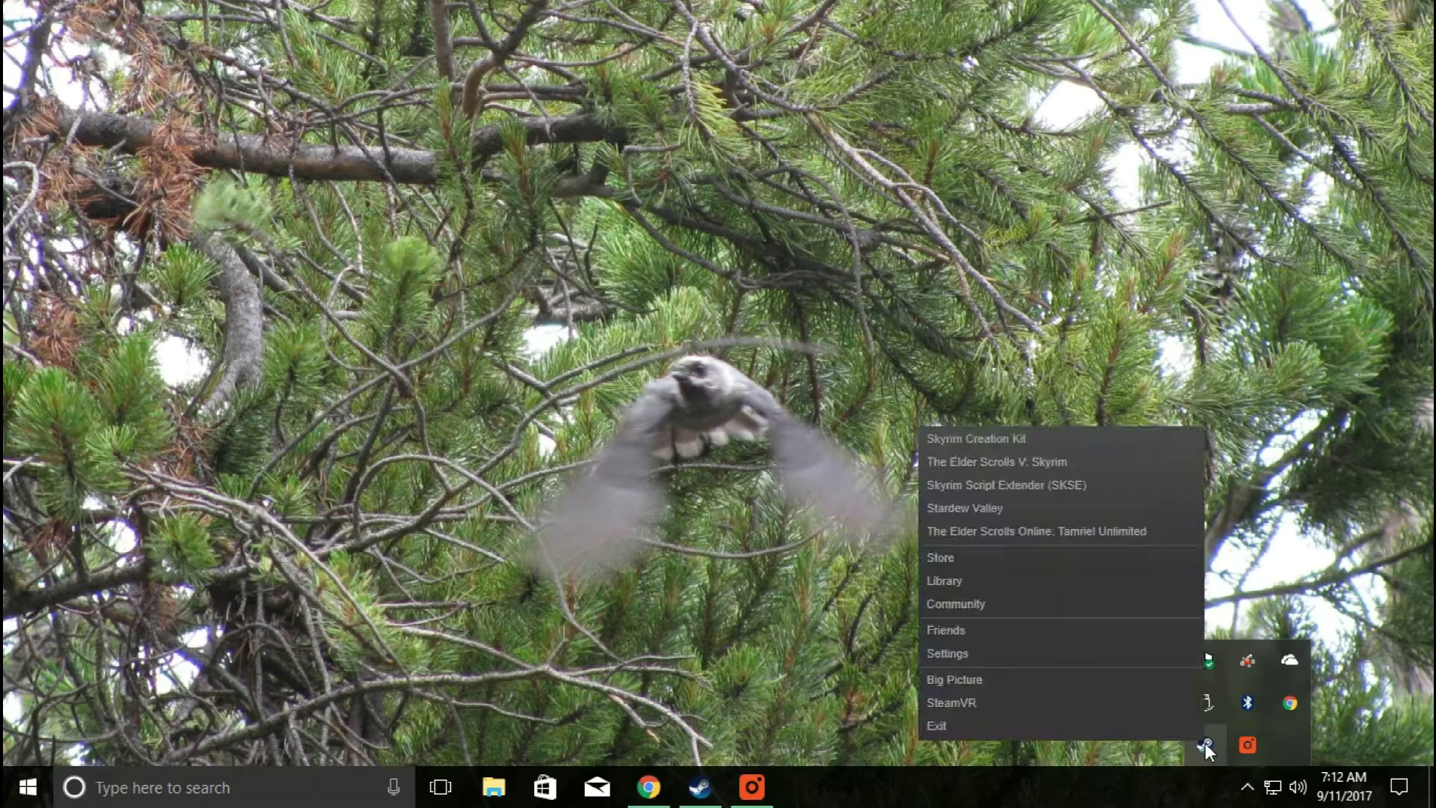
left_click(961, 582)
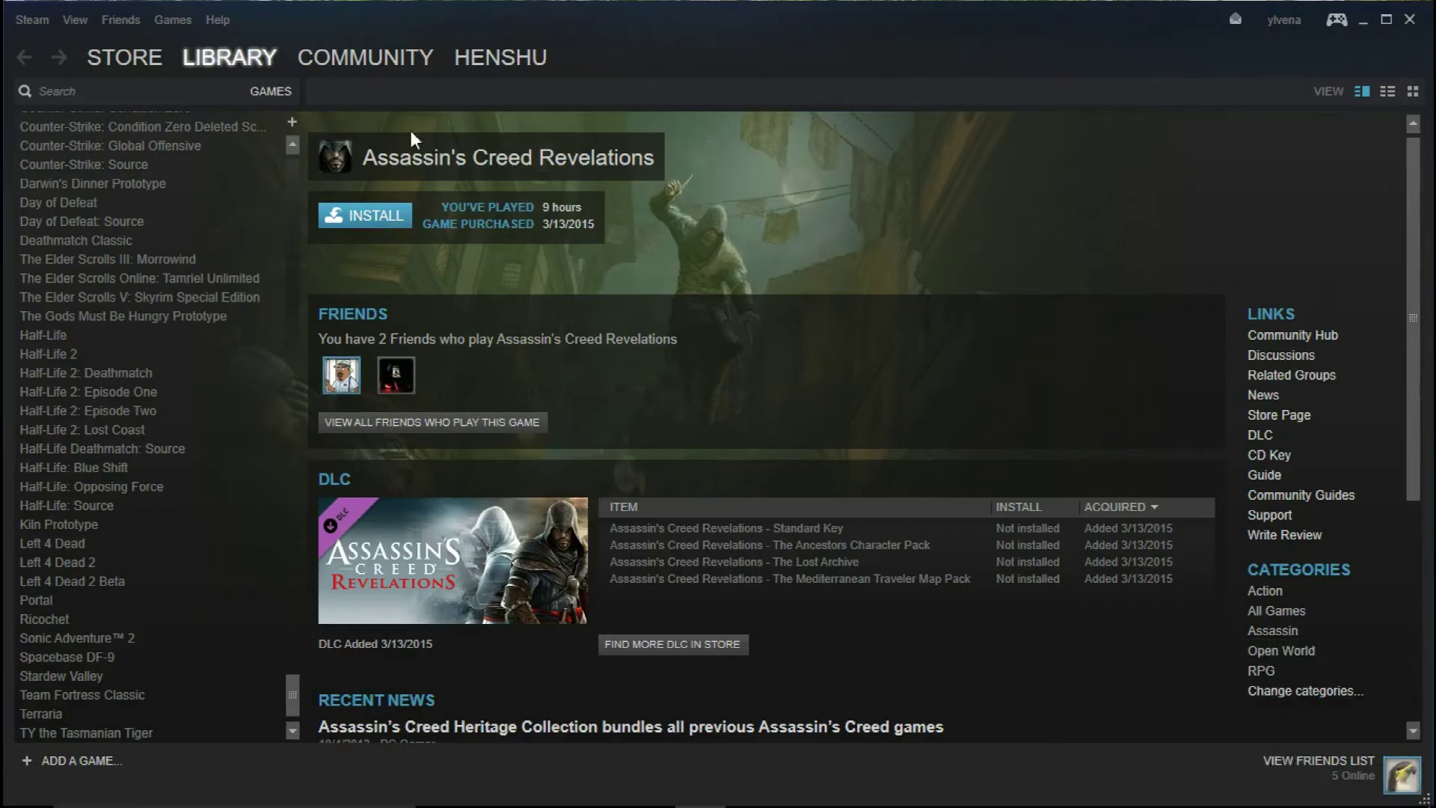
mouse_move(229, 57)
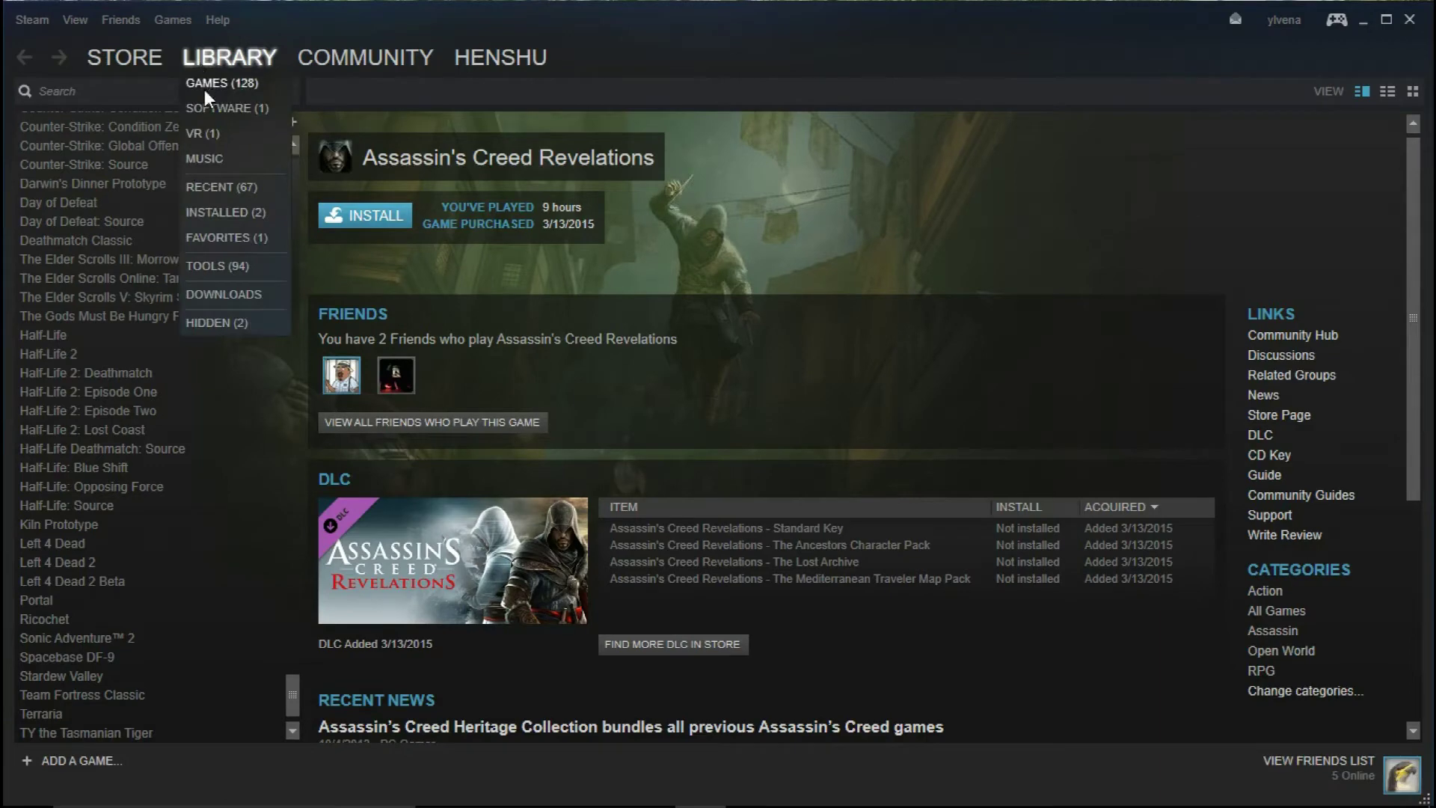
Step: Filter the library to Tools and locate Skyrim Creation Kit under Favorites
left_click(229, 268)
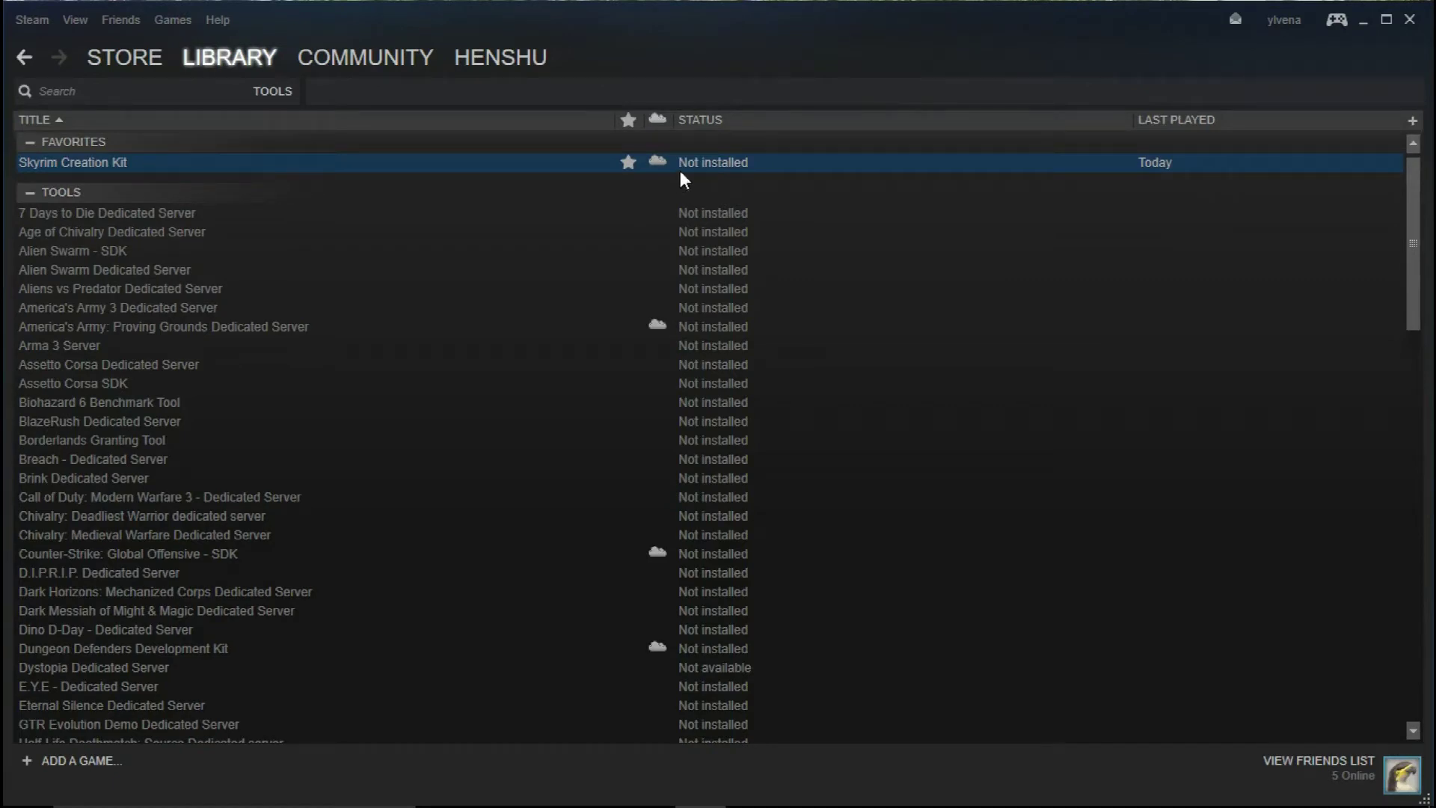
scroll(435, 634, "down", 1)
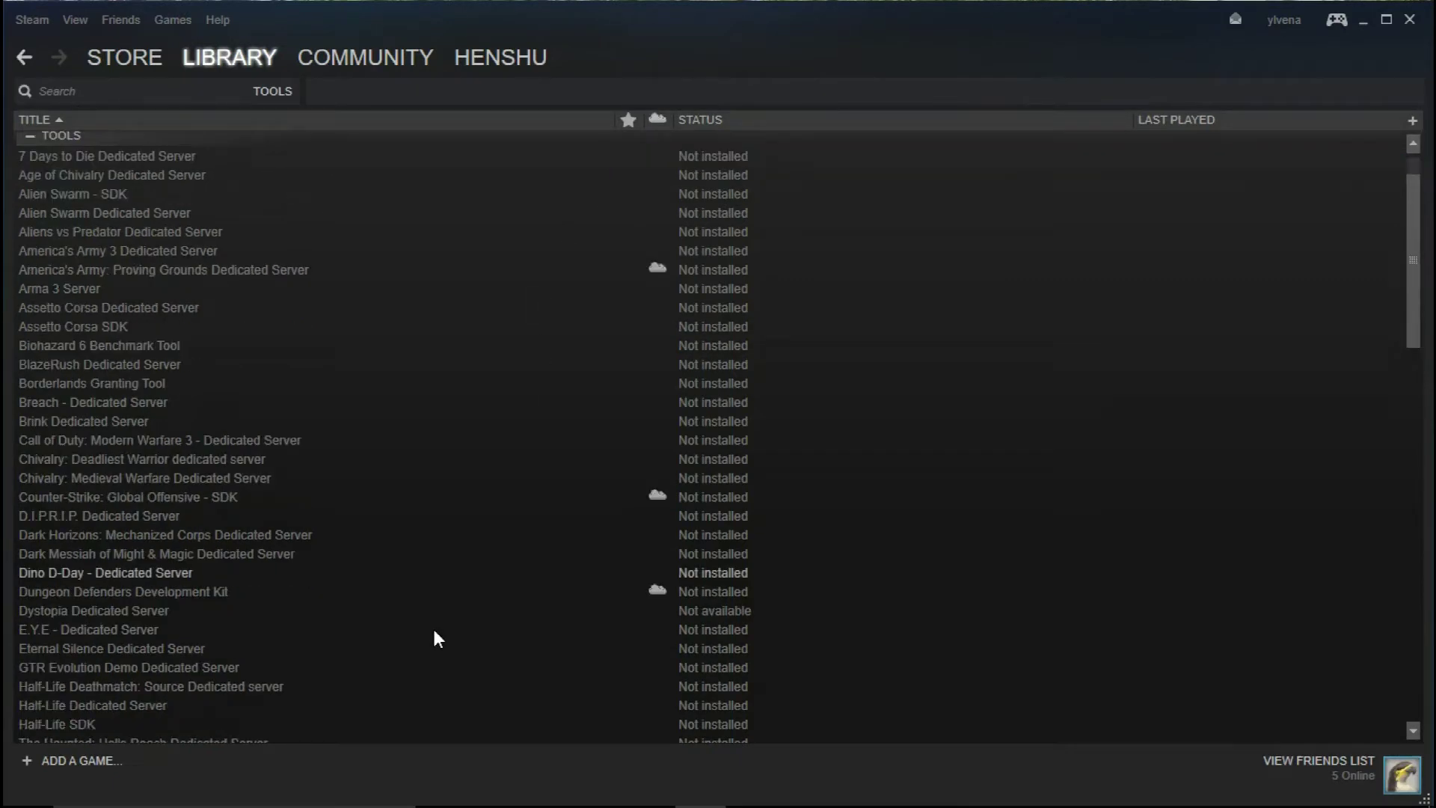
scroll(435, 633, "down", 9)
scroll(435, 634, "down", 9)
scroll(434, 630, "down", 4)
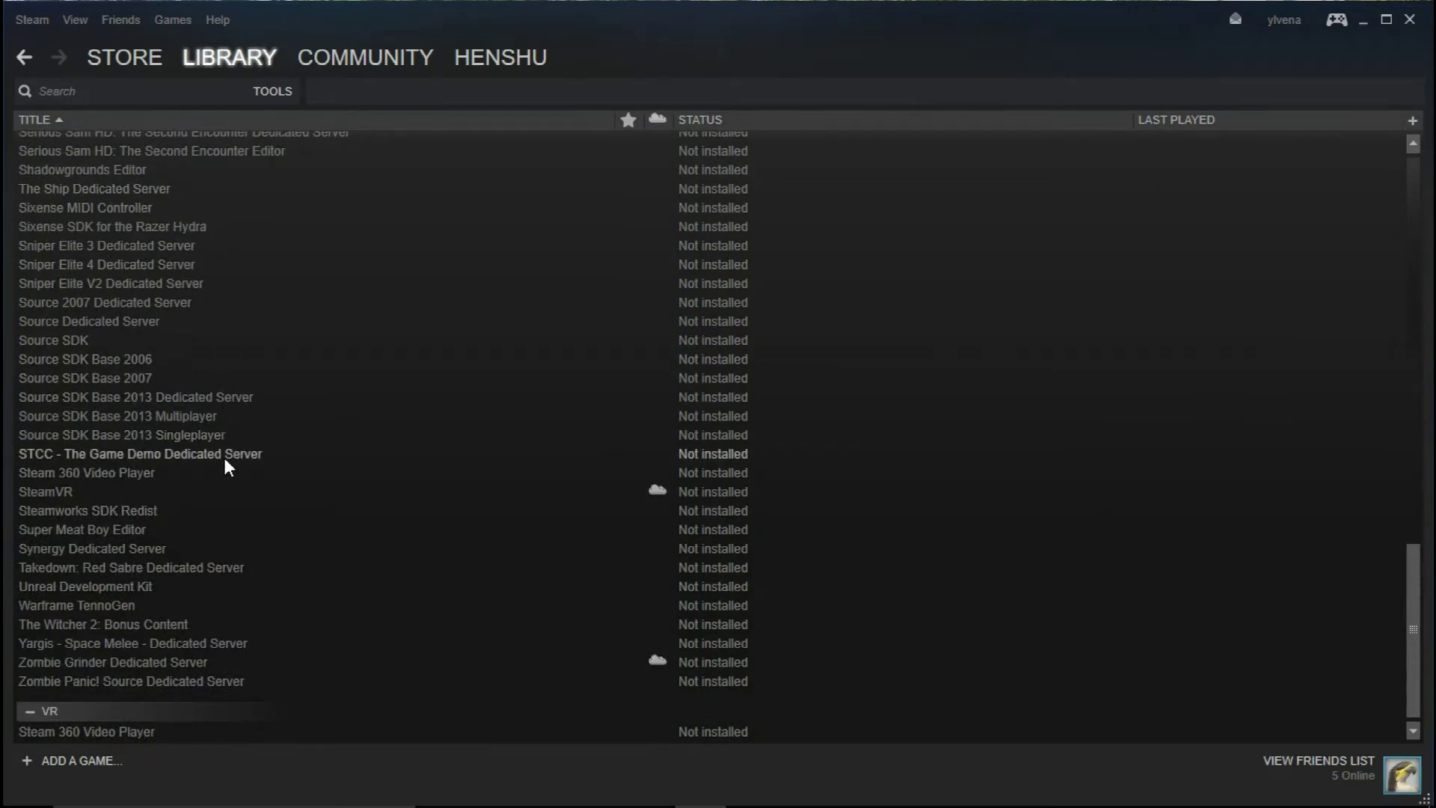
scroll(225, 458, "up", 1)
scroll(225, 457, "up", 4)
scroll(225, 458, "up", 6)
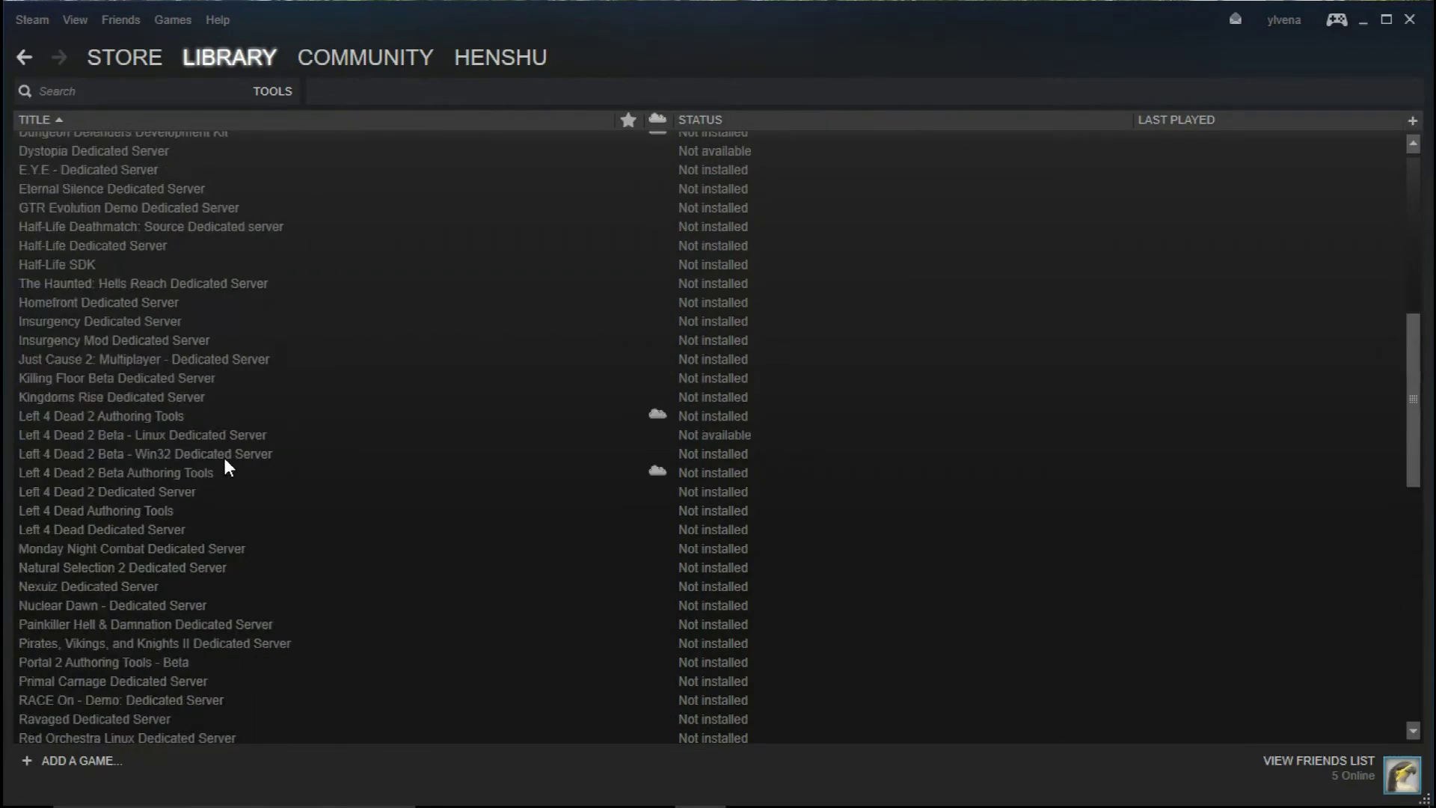
scroll(225, 458, "up", 7)
scroll(225, 458, "up", 3)
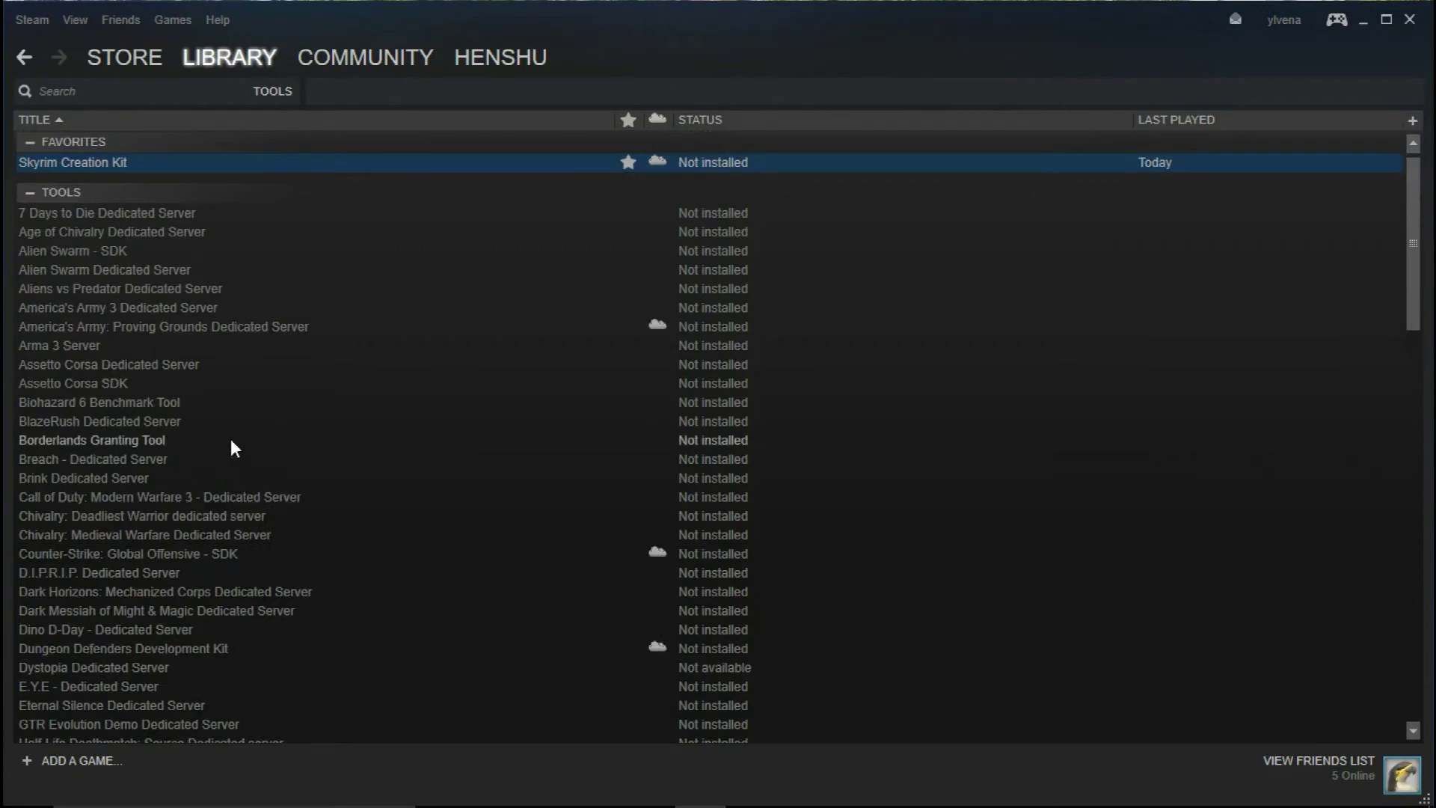
right_click(241, 160)
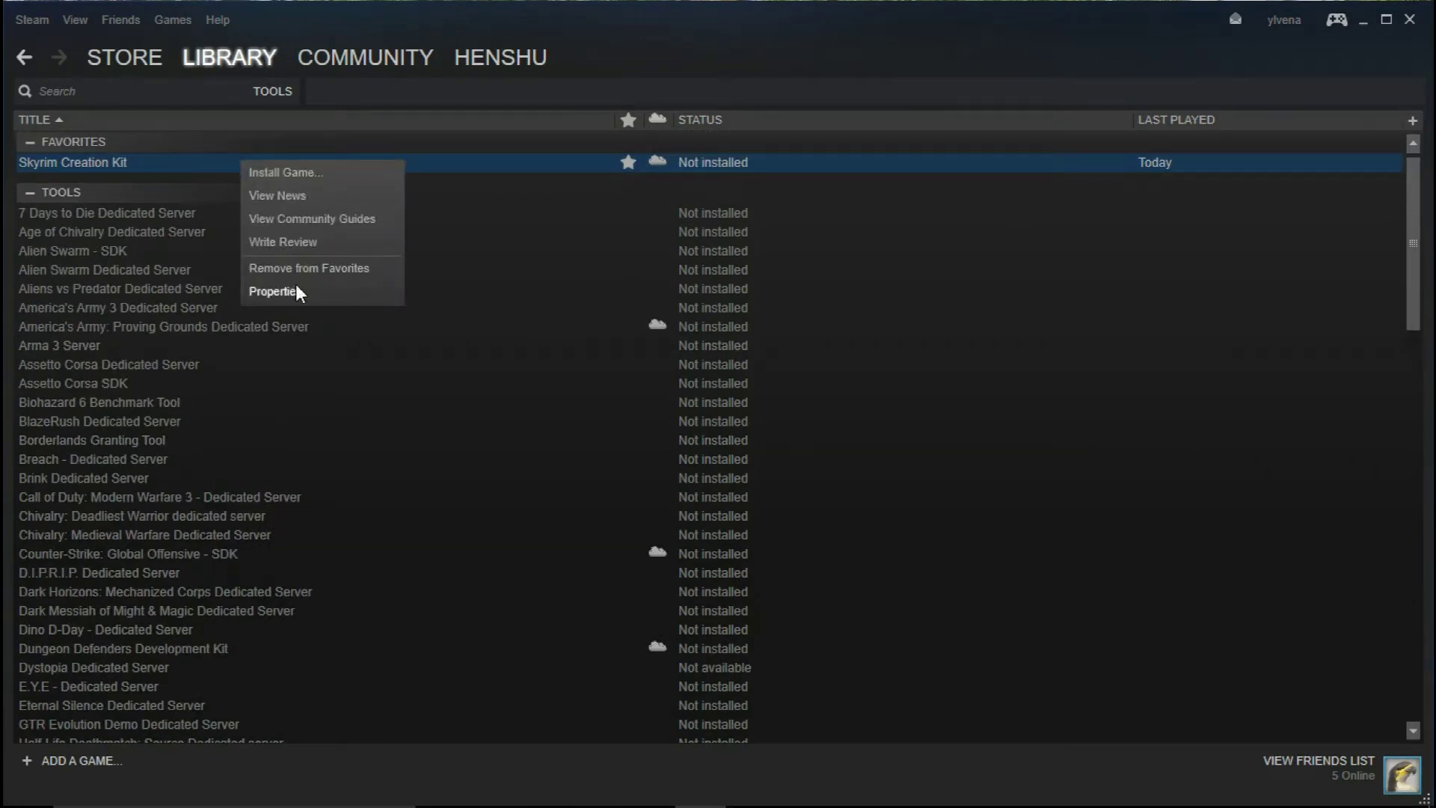
Step: Install Skyrim Creation Kit, accepting the license agreement and finishing the installer
left_click(282, 172)
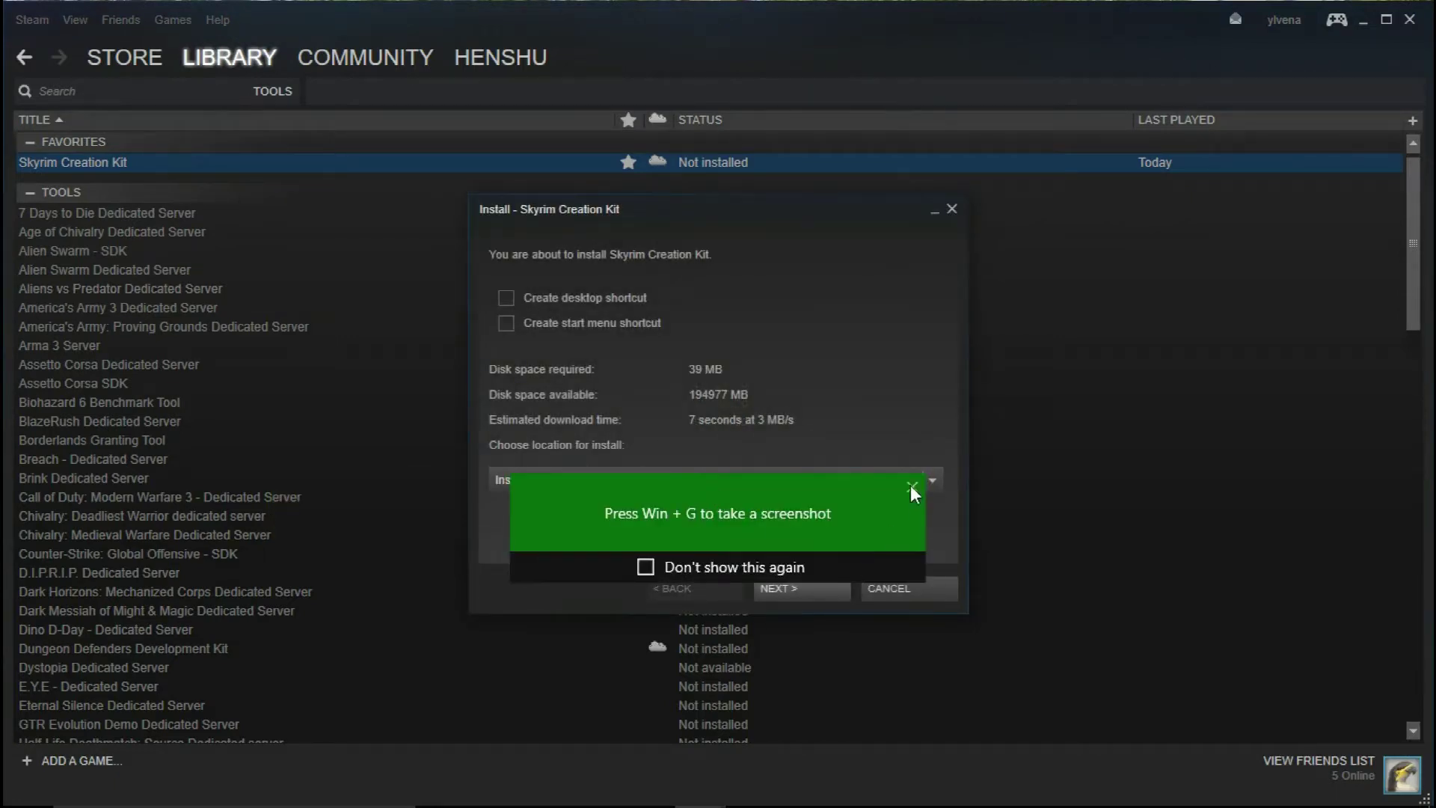
left_click(911, 484)
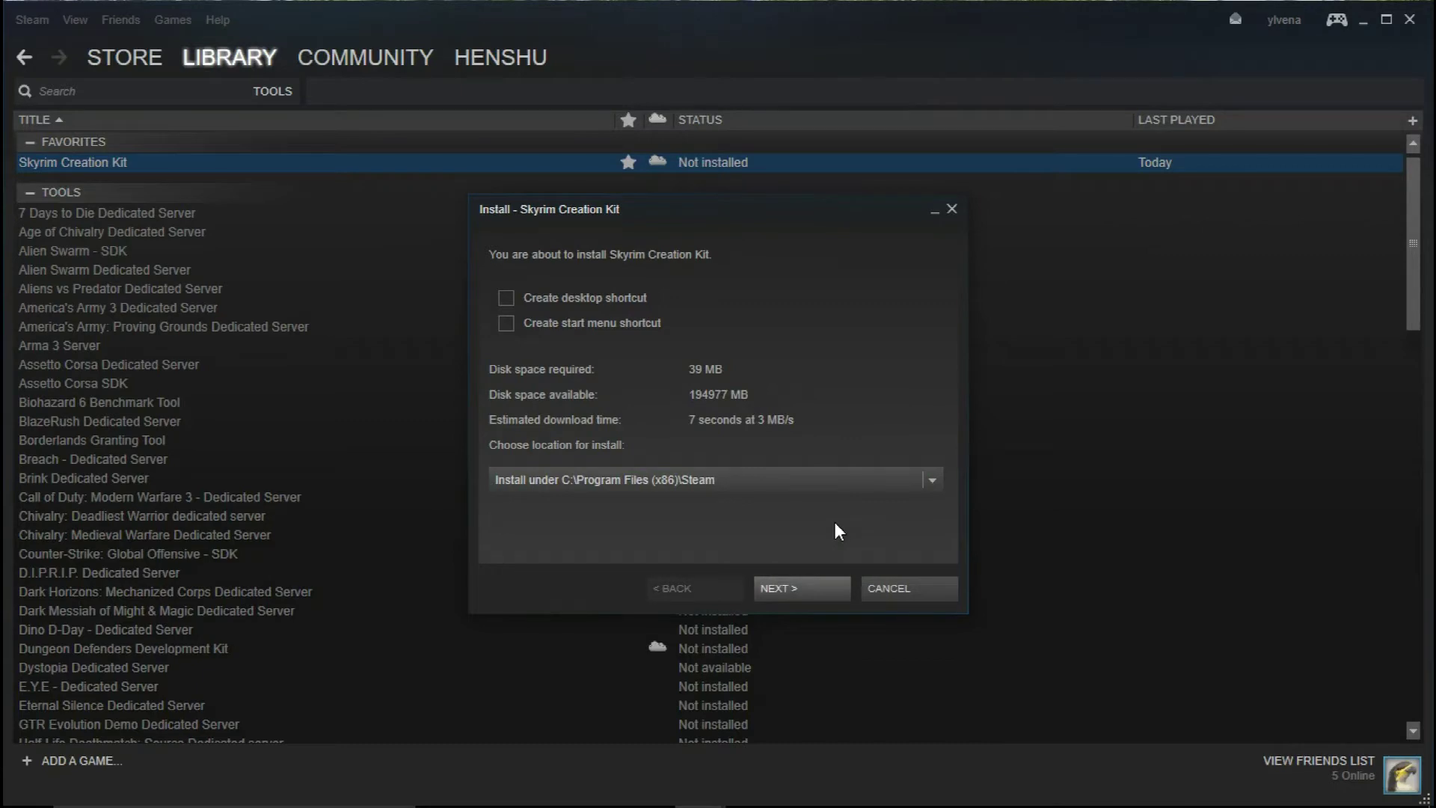
left_click(823, 588)
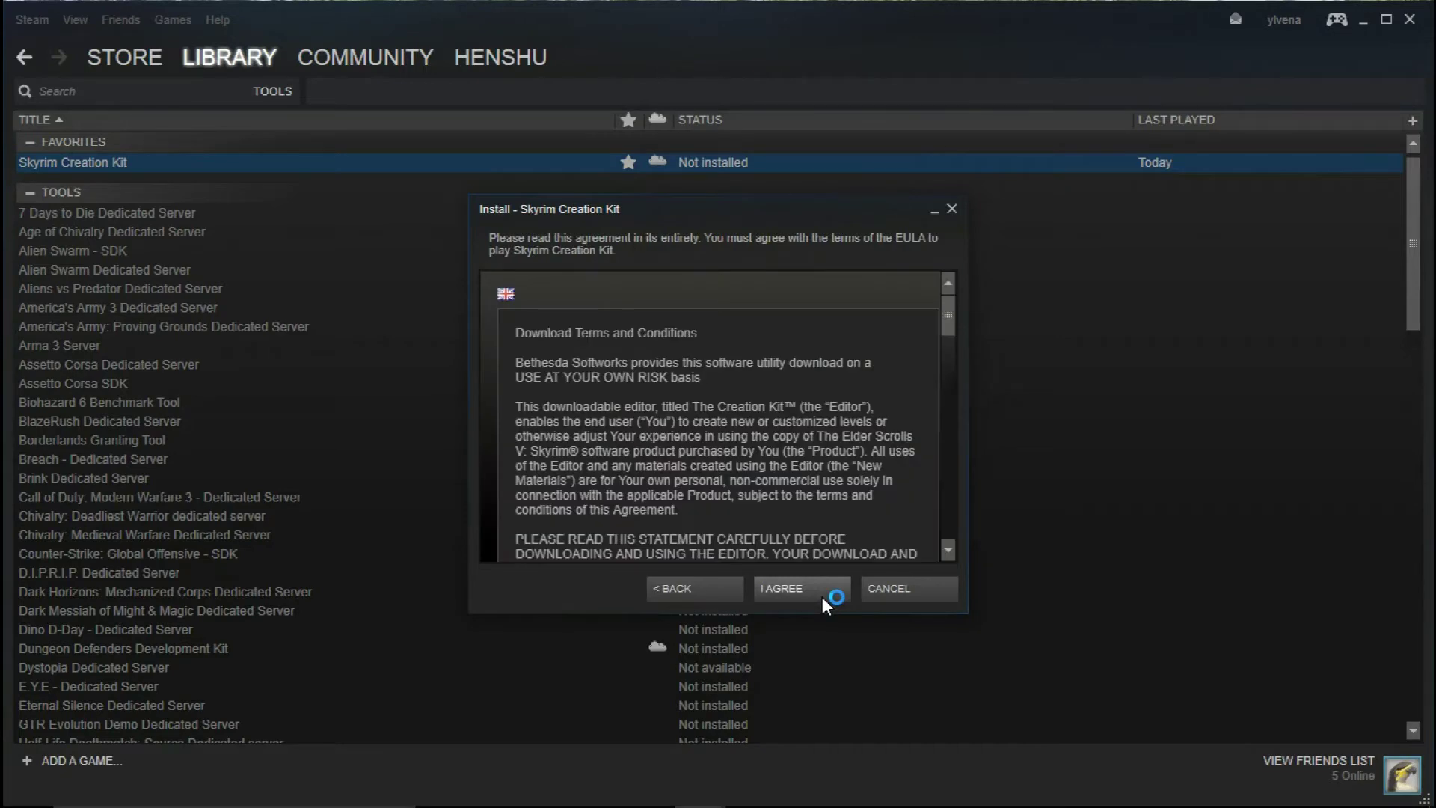
left_click(823, 596)
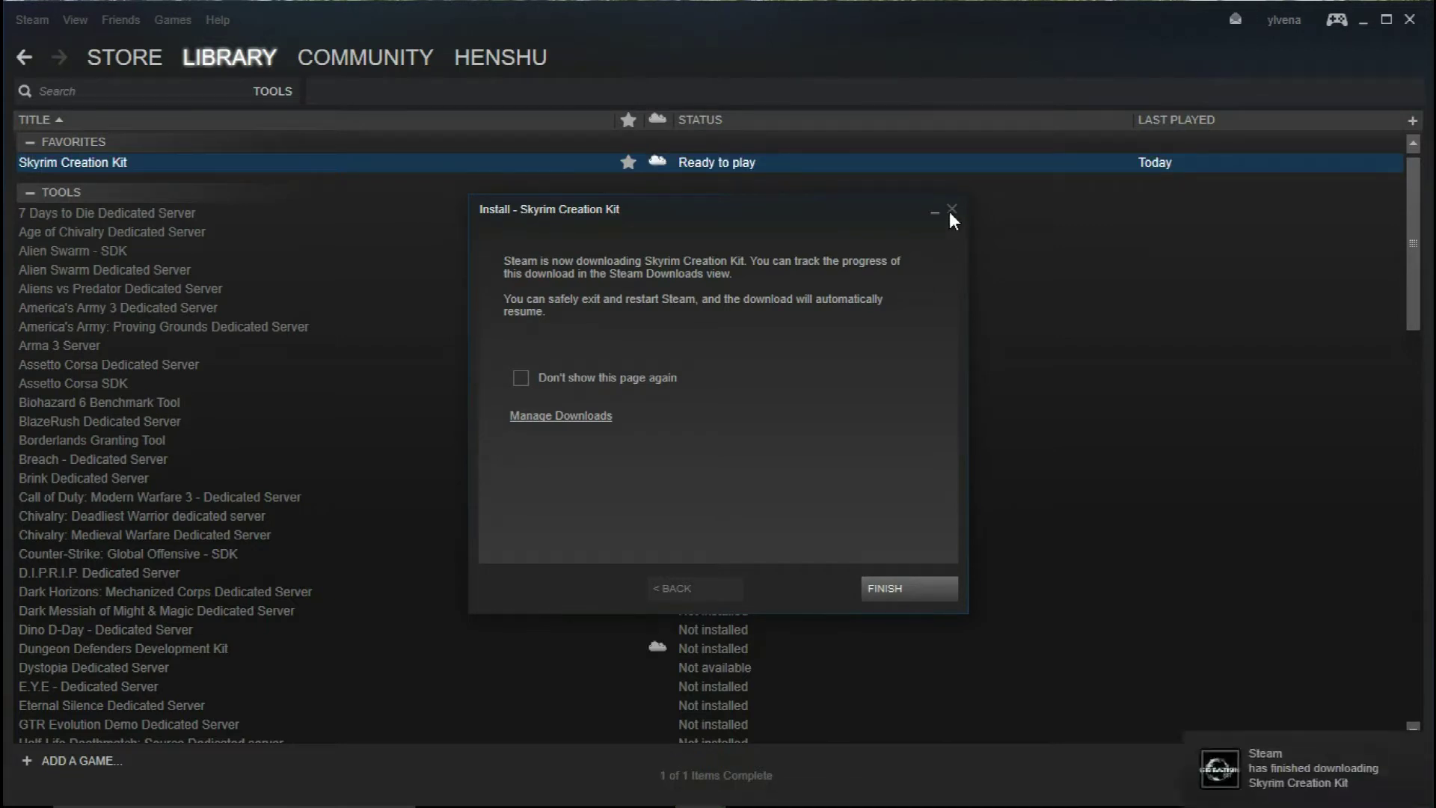
left_click(897, 586)
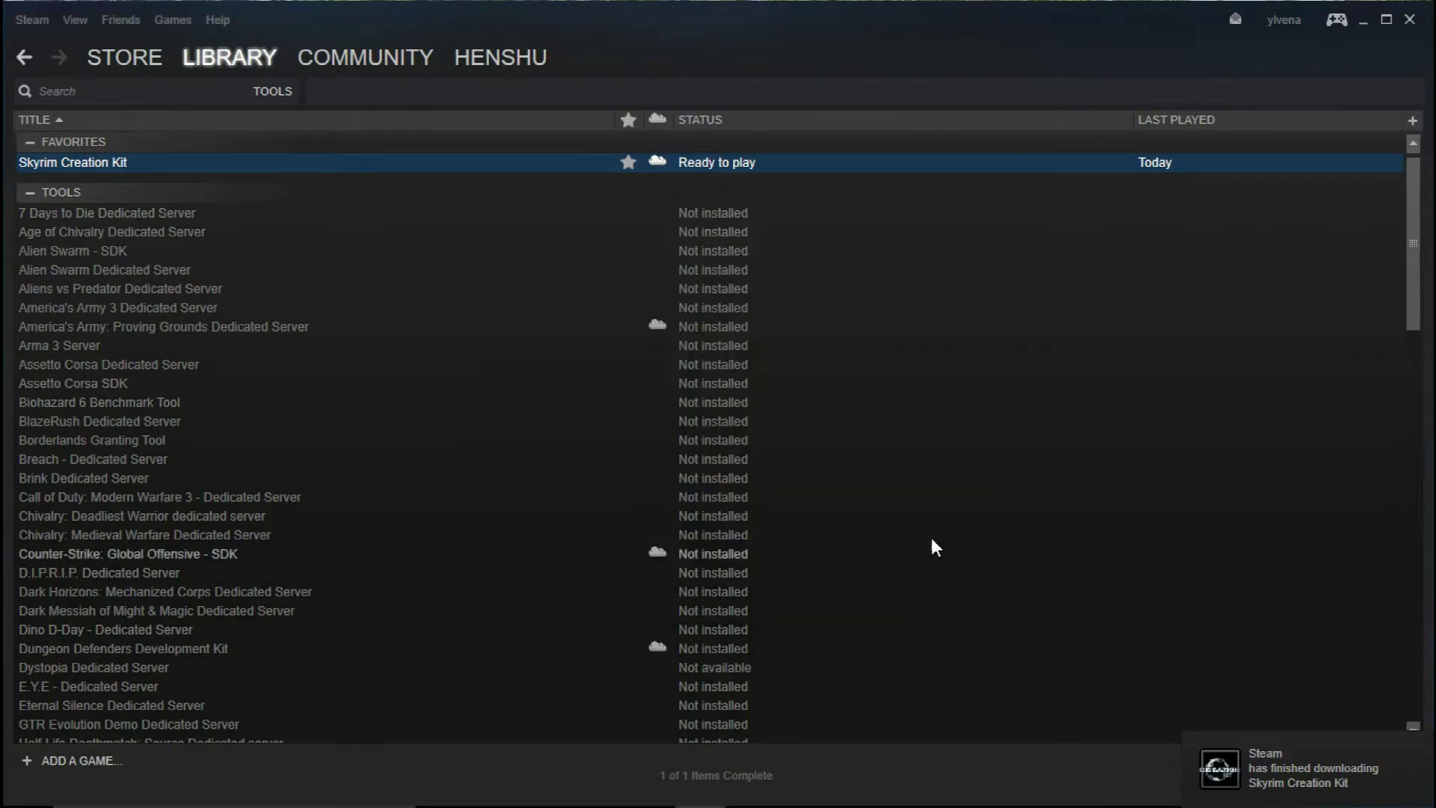
Step: Launch Skyrim Creation Kit from the Steam library
right_click(97, 156)
left_click(109, 169)
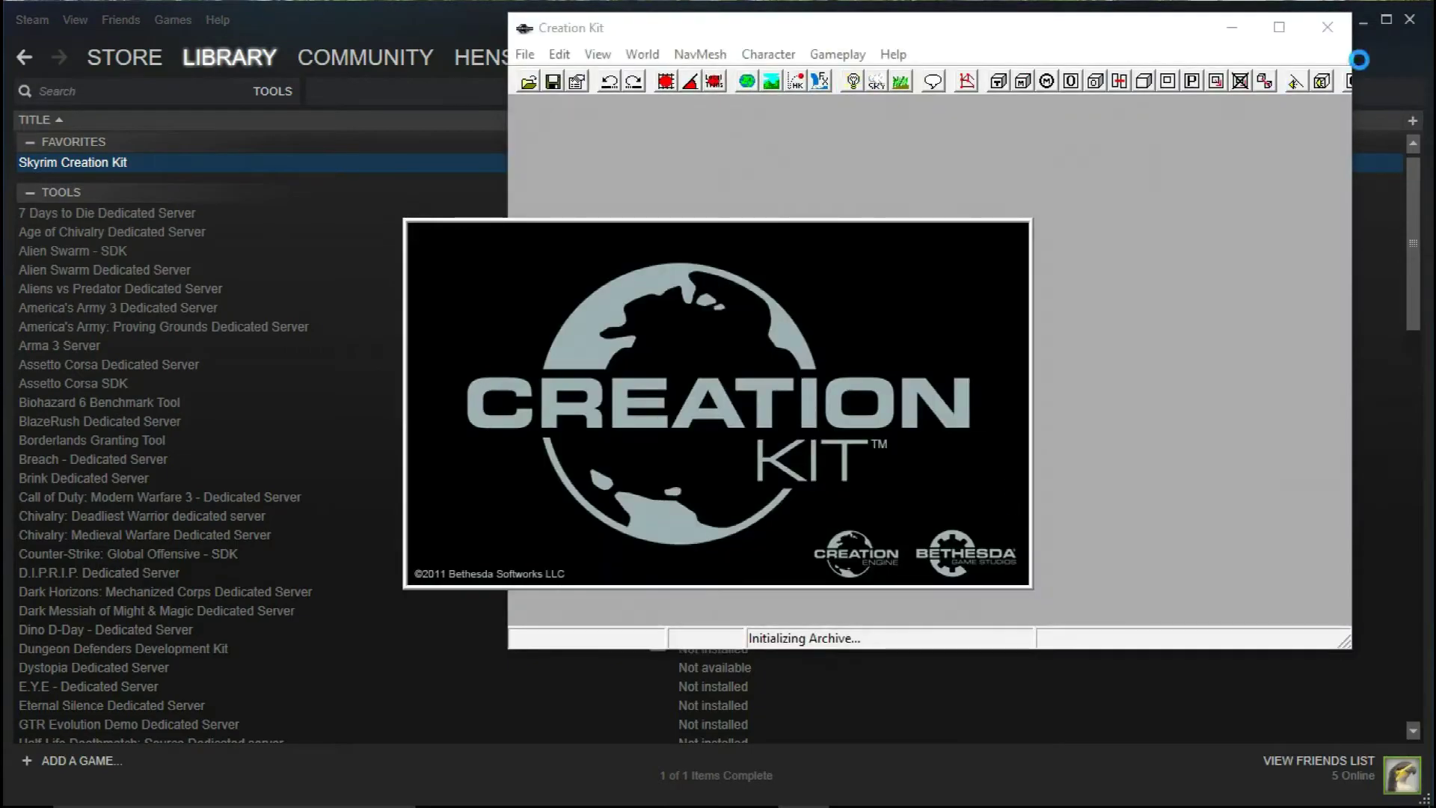
left_click(1363, 20)
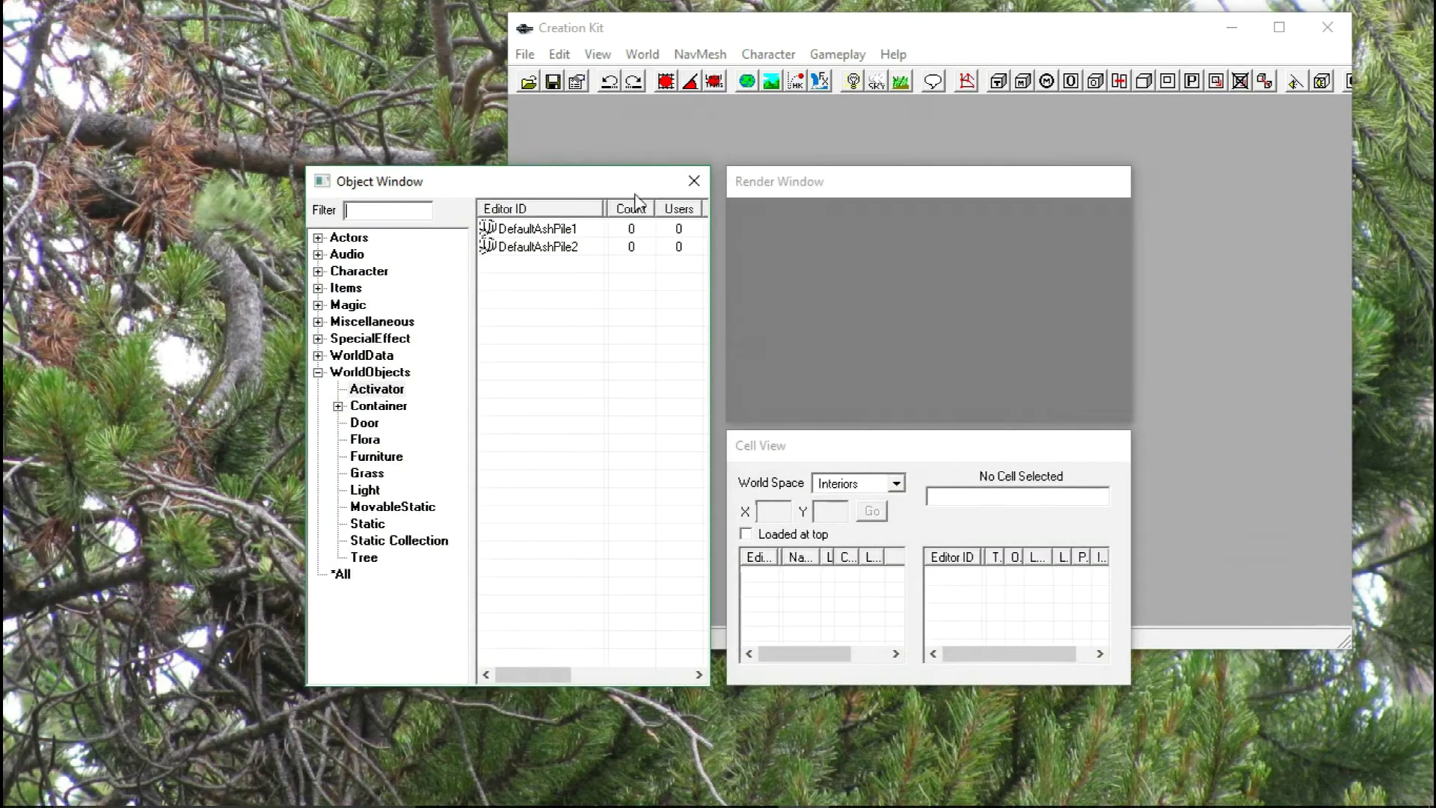
Step: Try loading HHDragonKing.esp as the active file and dismiss the multiple-master error
left_click(526, 54)
left_click(546, 78)
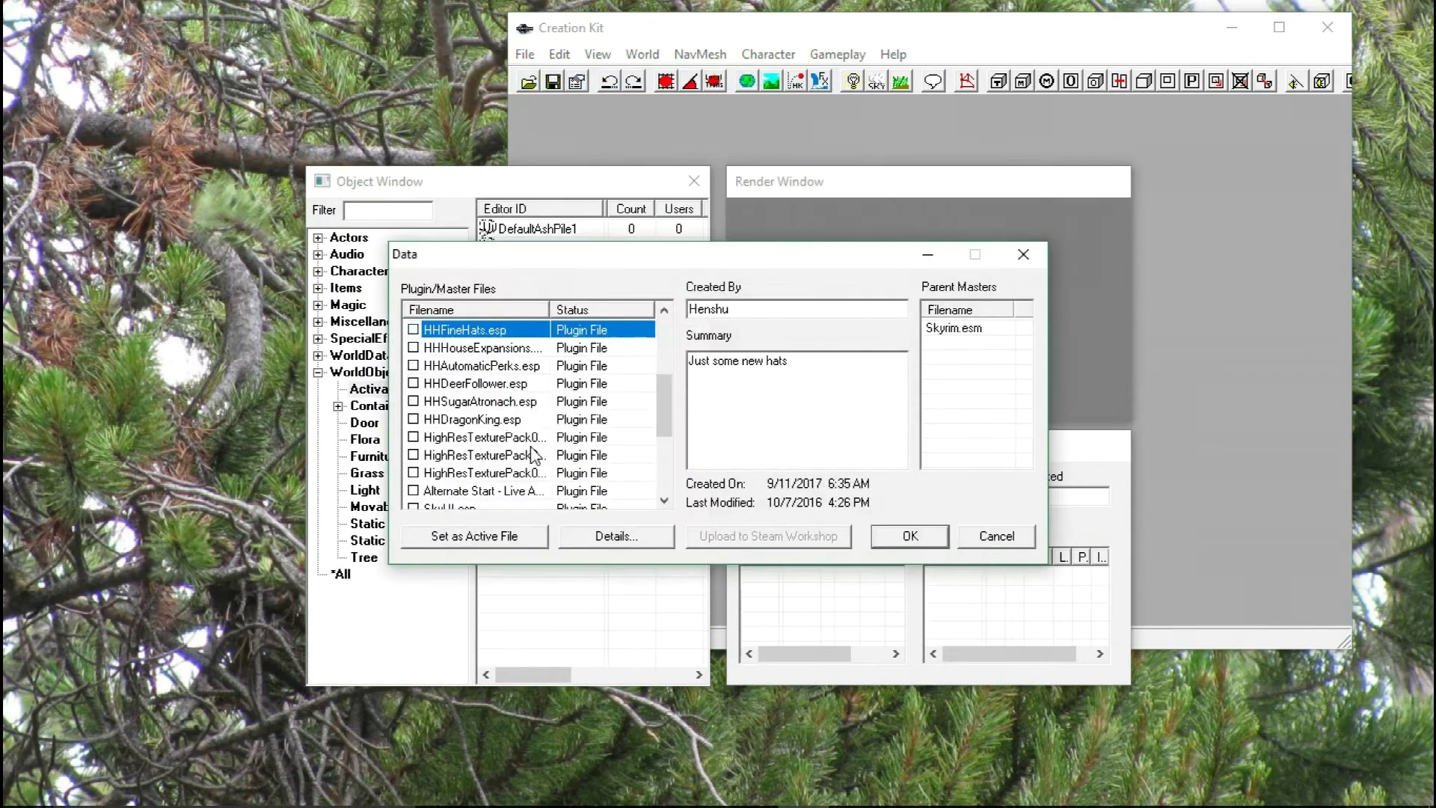
left_click(487, 420)
left_click(475, 536)
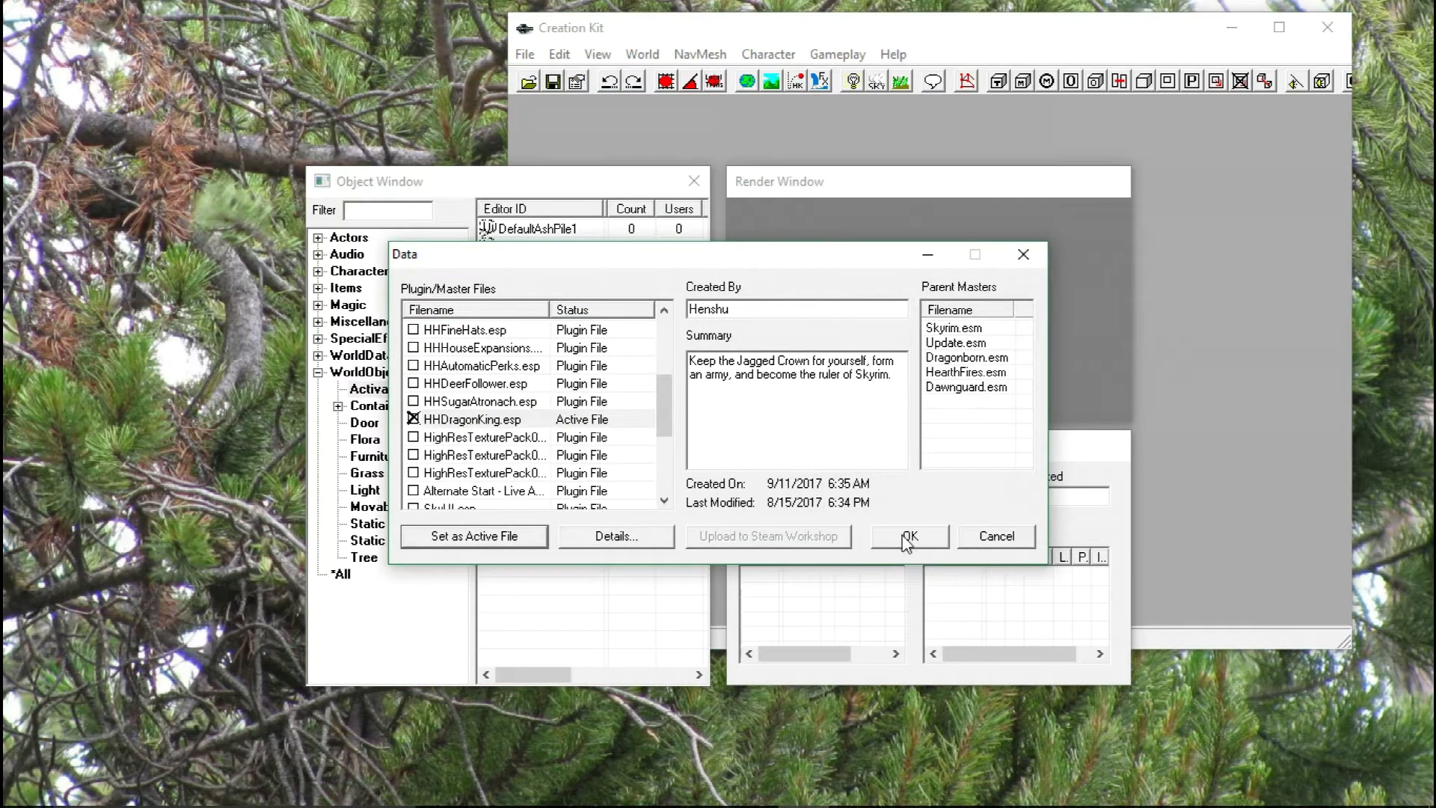
left_click(907, 537)
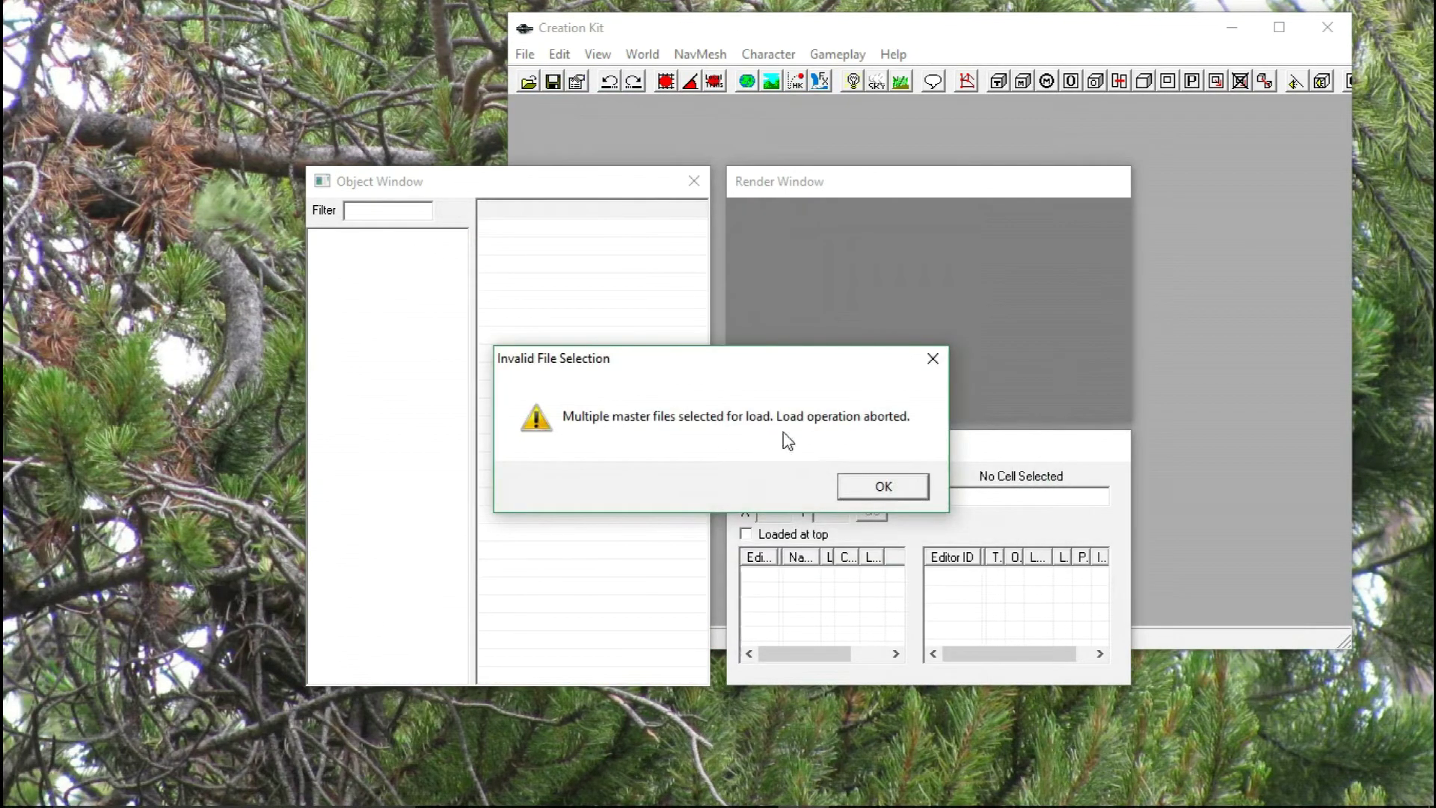
left_click(916, 487)
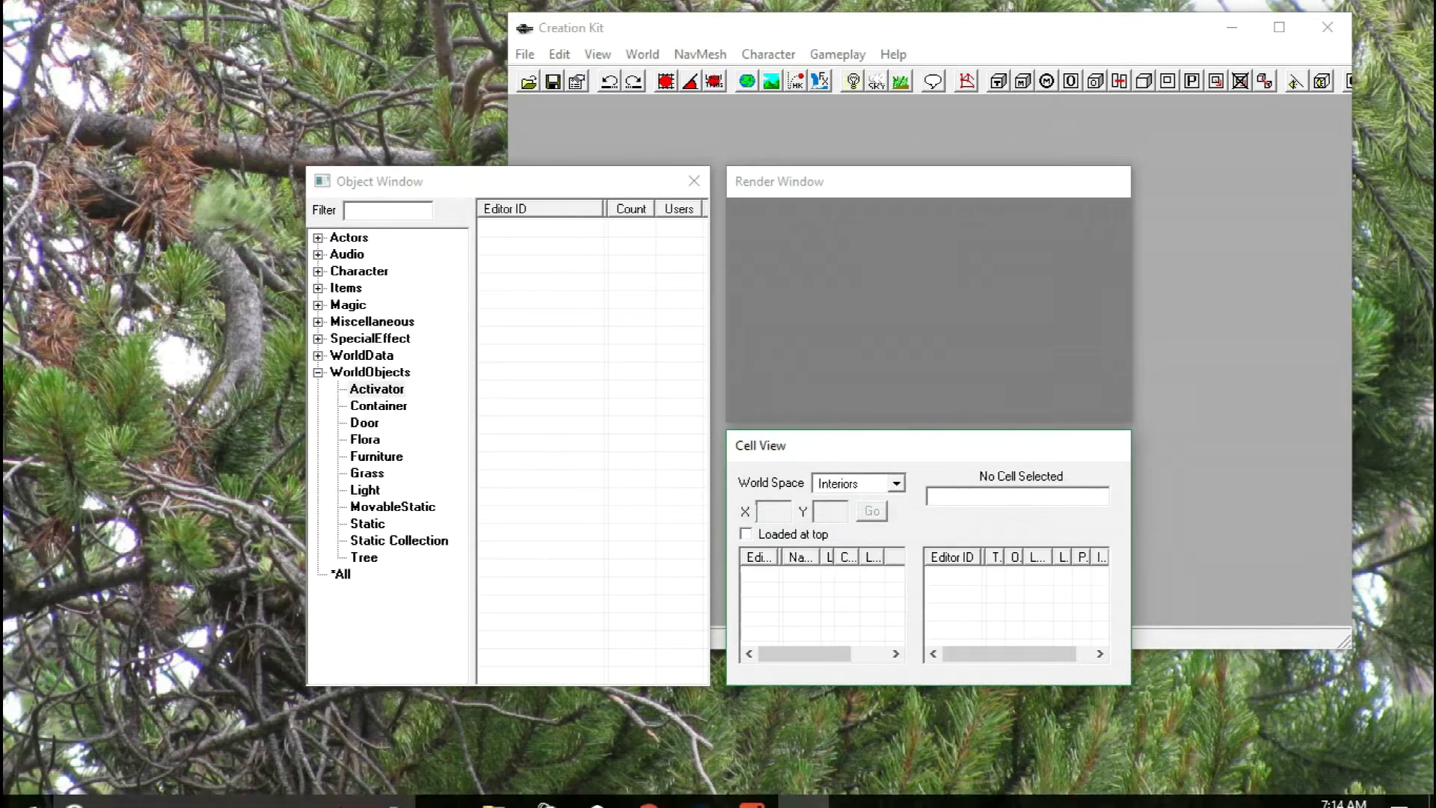
mouse_move(481, 805)
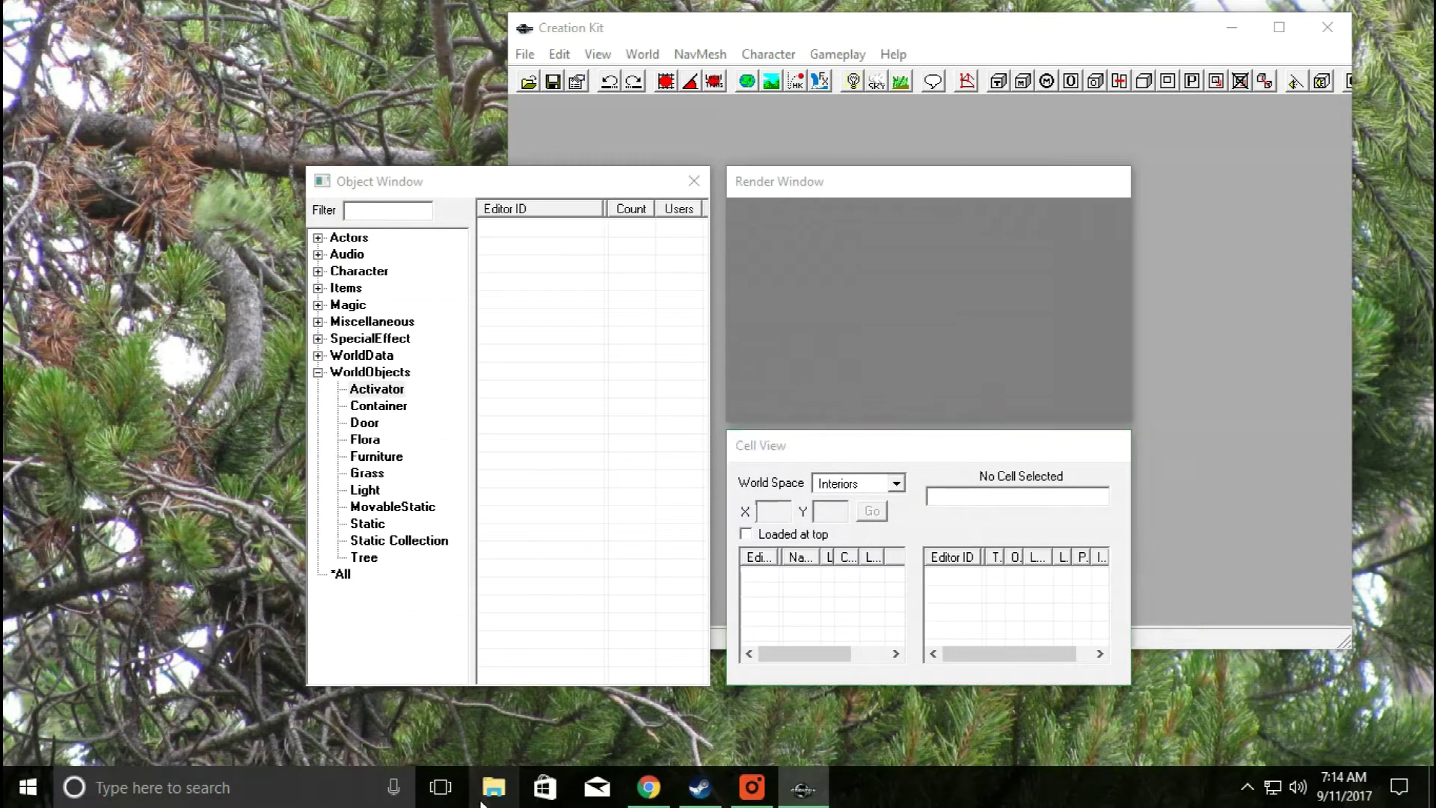
left_click(492, 789)
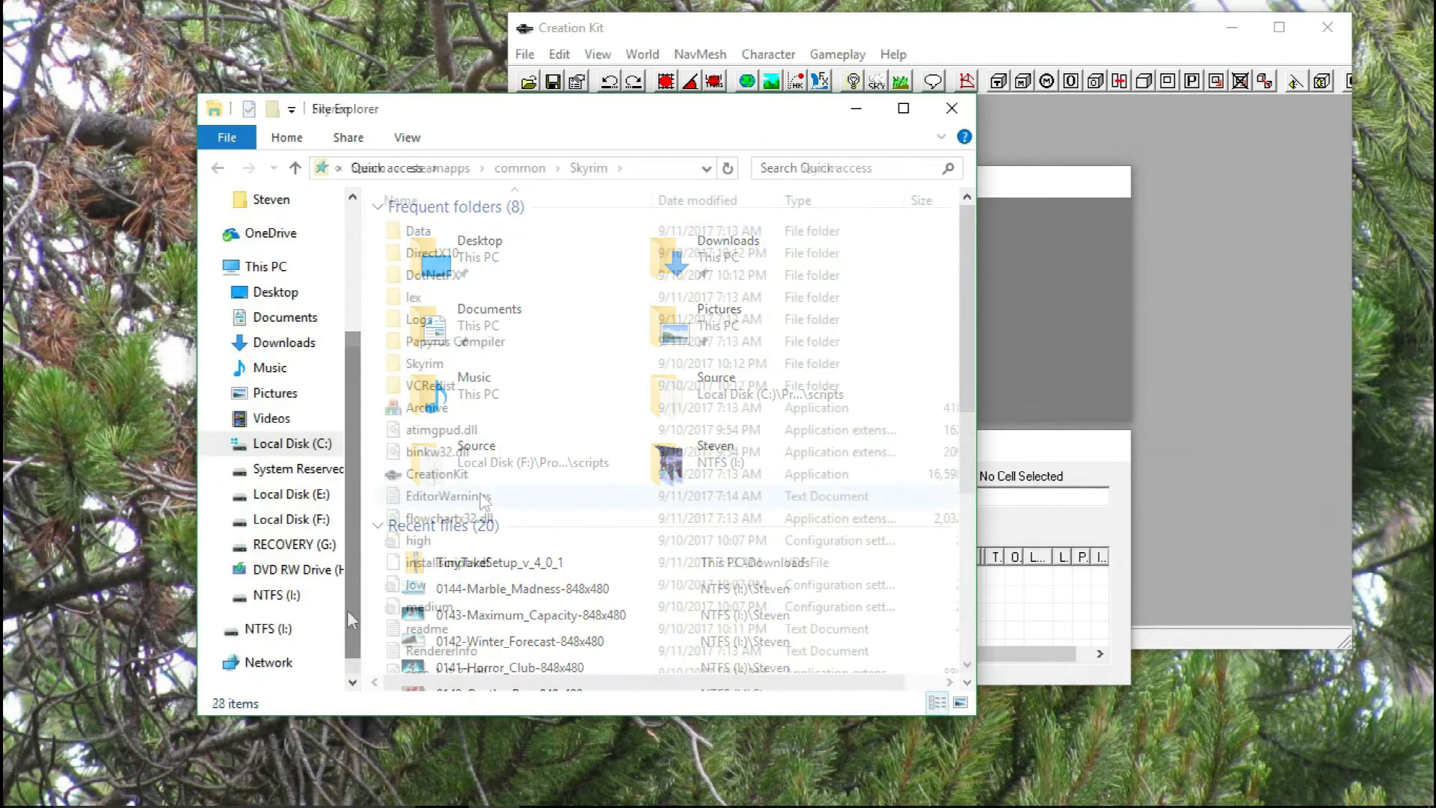
Step: Open SkyrimEditor from the Skyrim game folder in Notepad
left_click(482, 498)
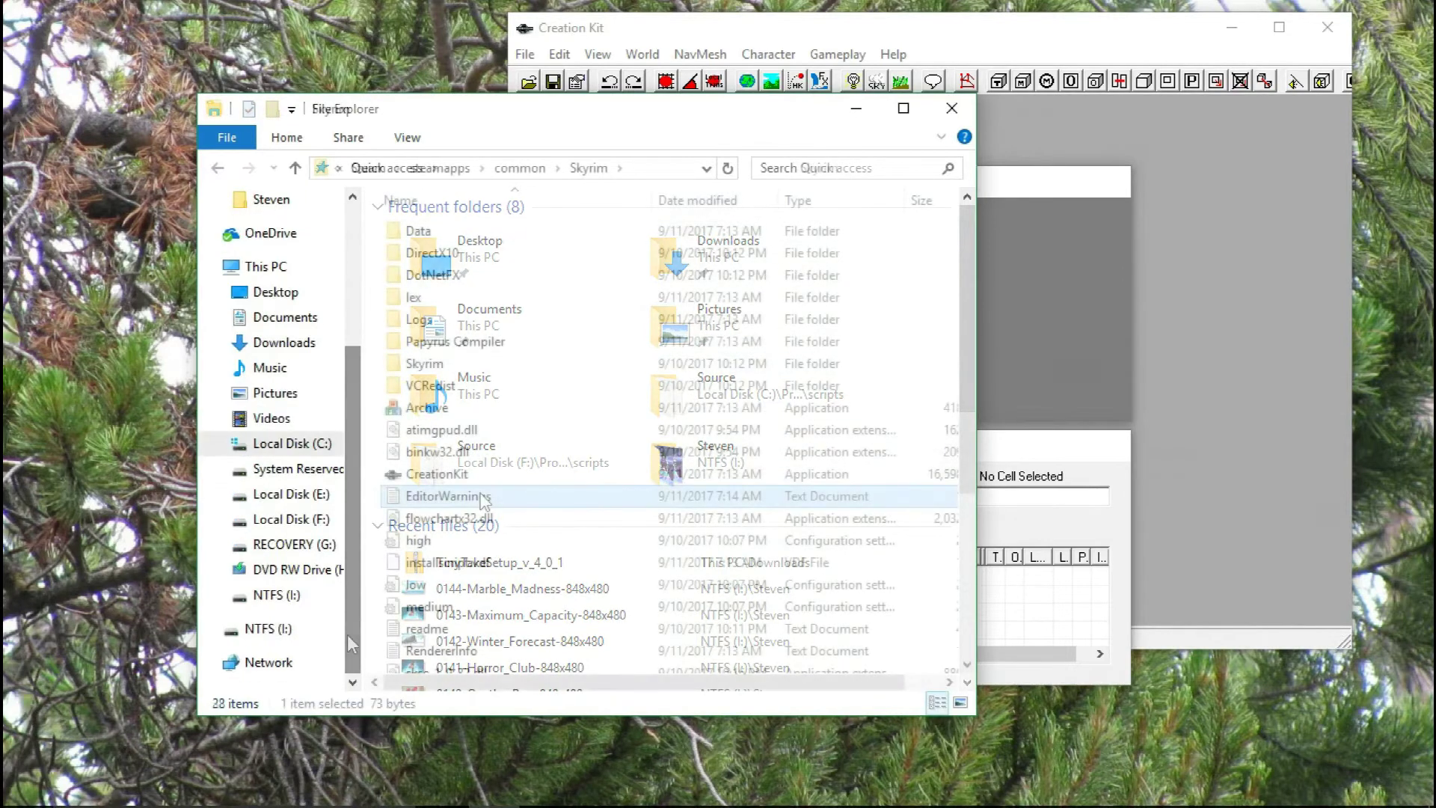
scroll(598, 537, "down", 4)
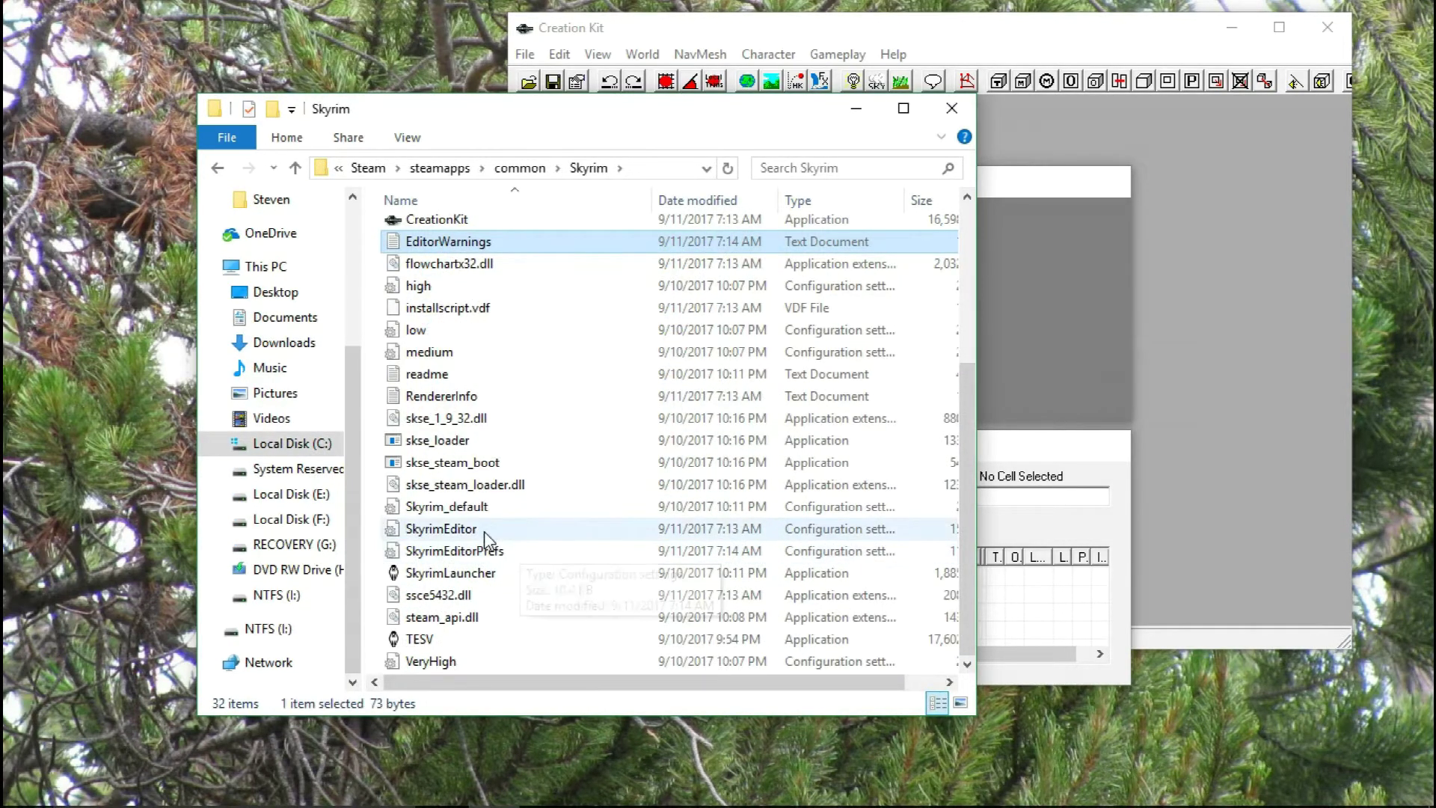
left_click(485, 533)
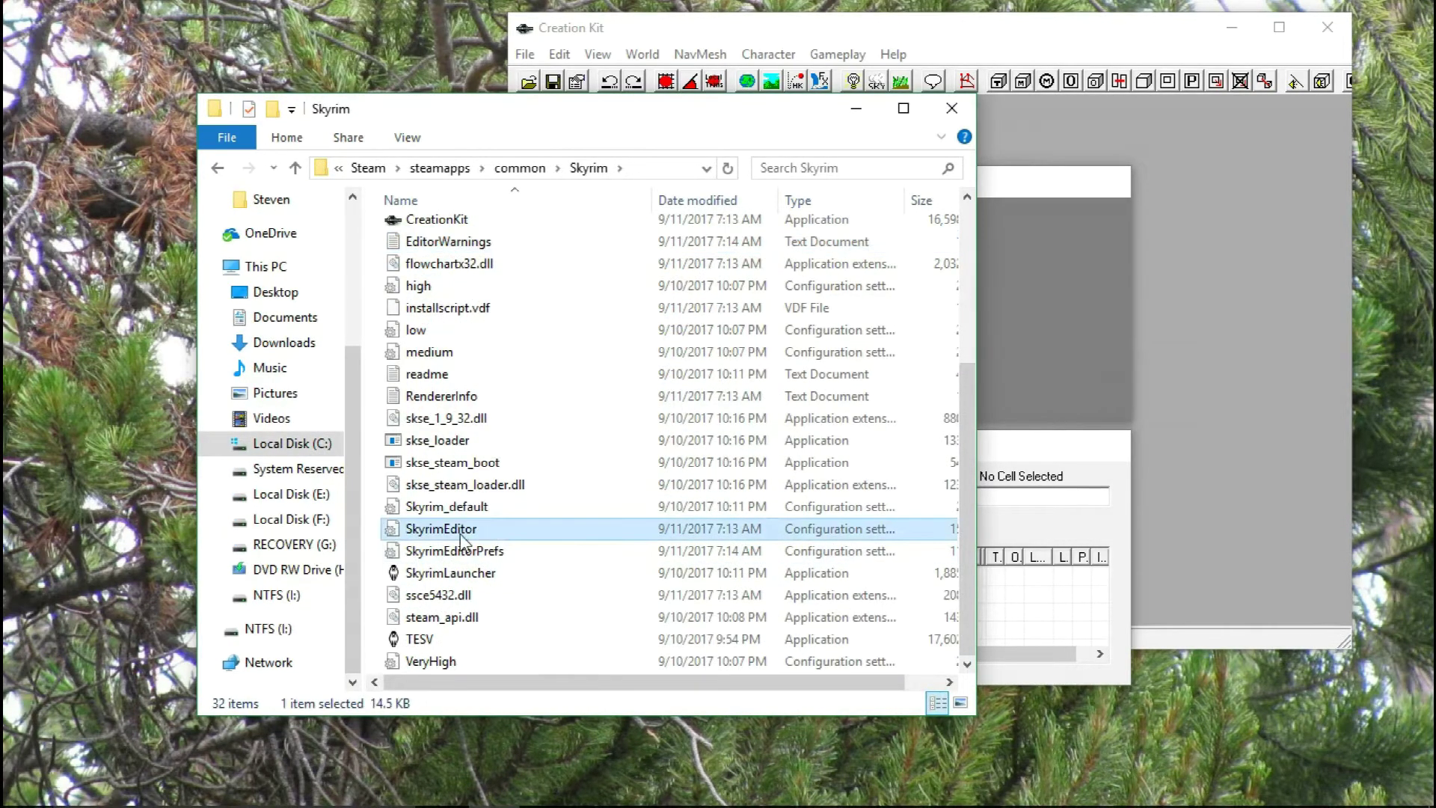
right_click(455, 533)
left_click(549, 232)
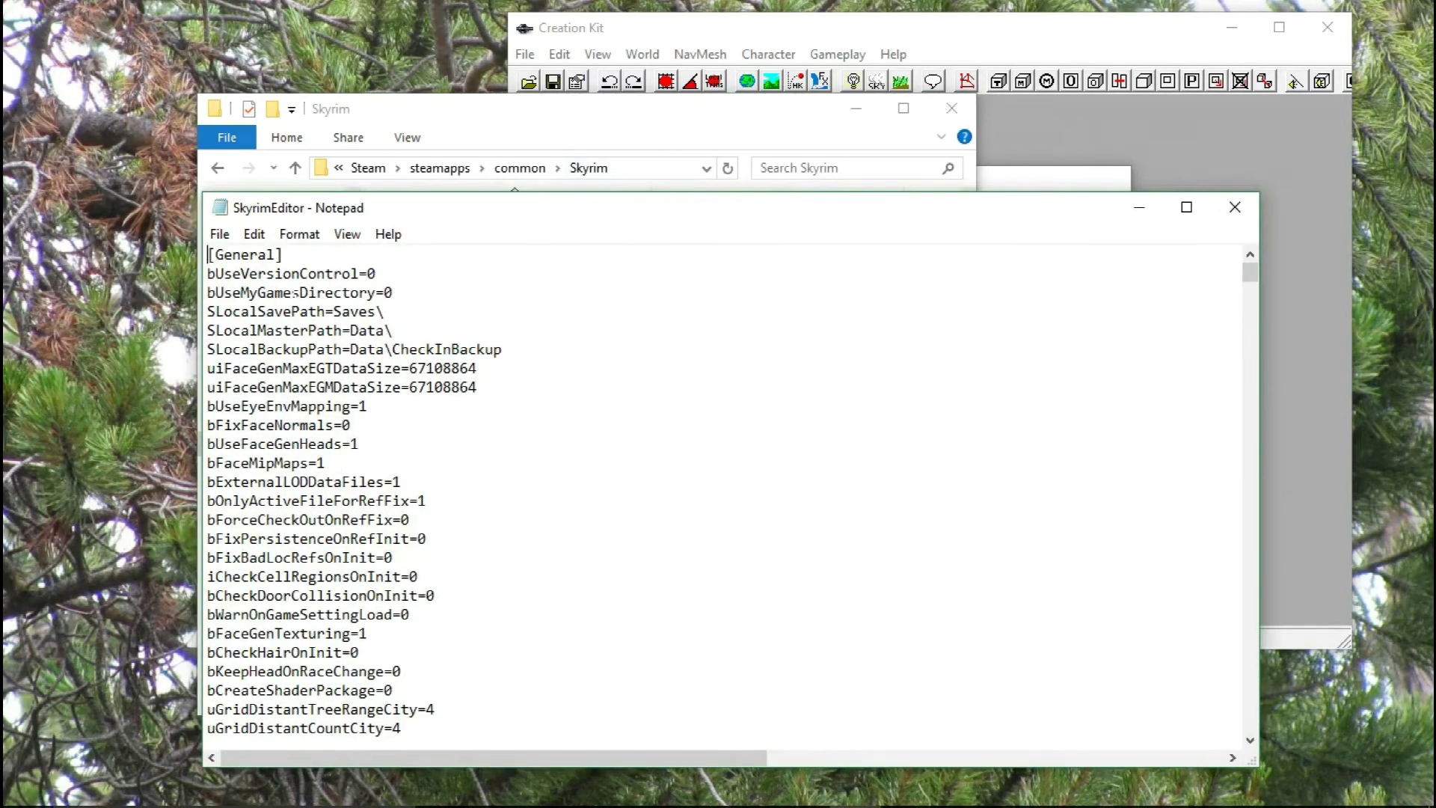
Step: Search for bAllowMultipleMasterLoads=1, and when it isn't found, add it under General
key("ctrl+f")
type("bAllowMultipleMasterLoads=")
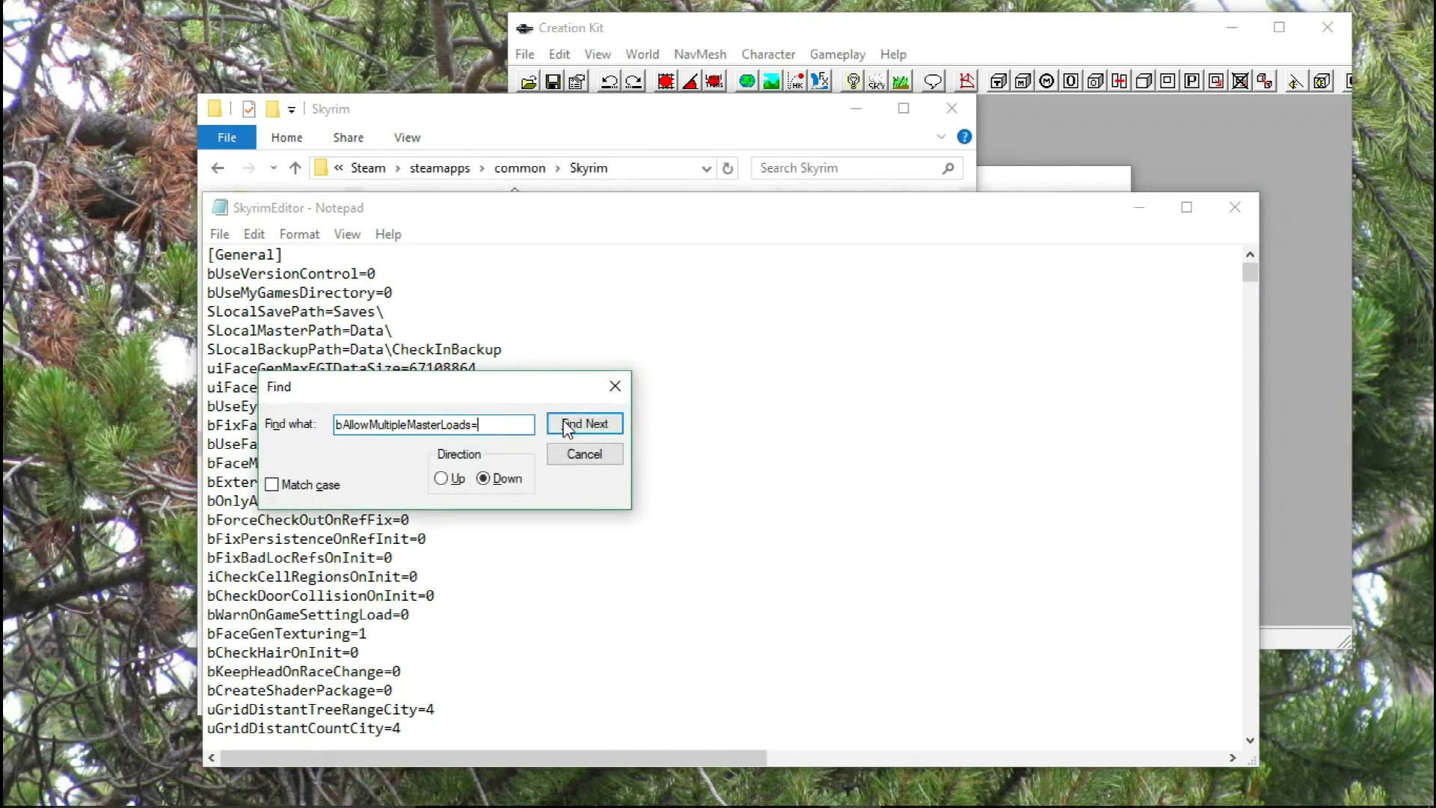
left_click(572, 423)
left_click(829, 487)
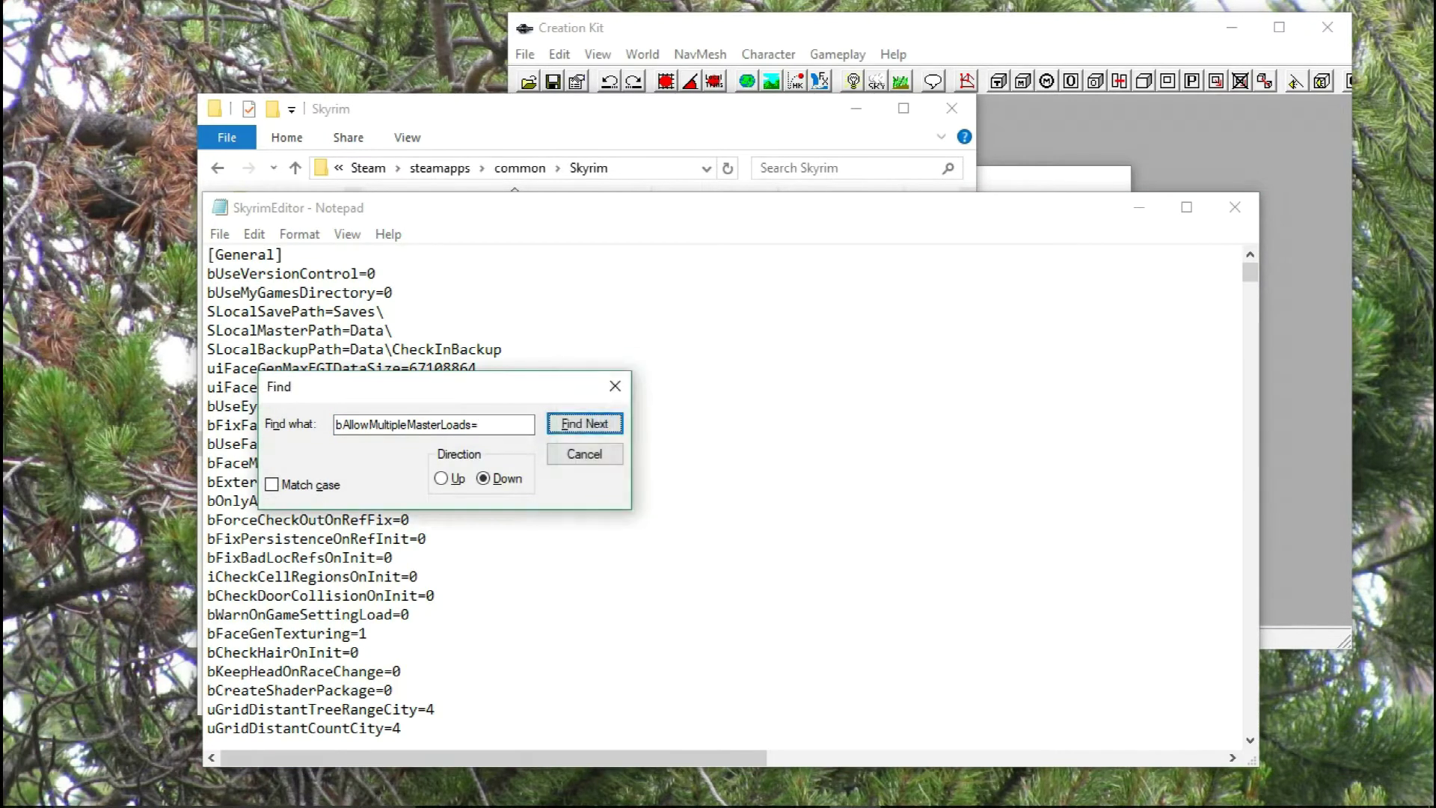
left_click(584, 455)
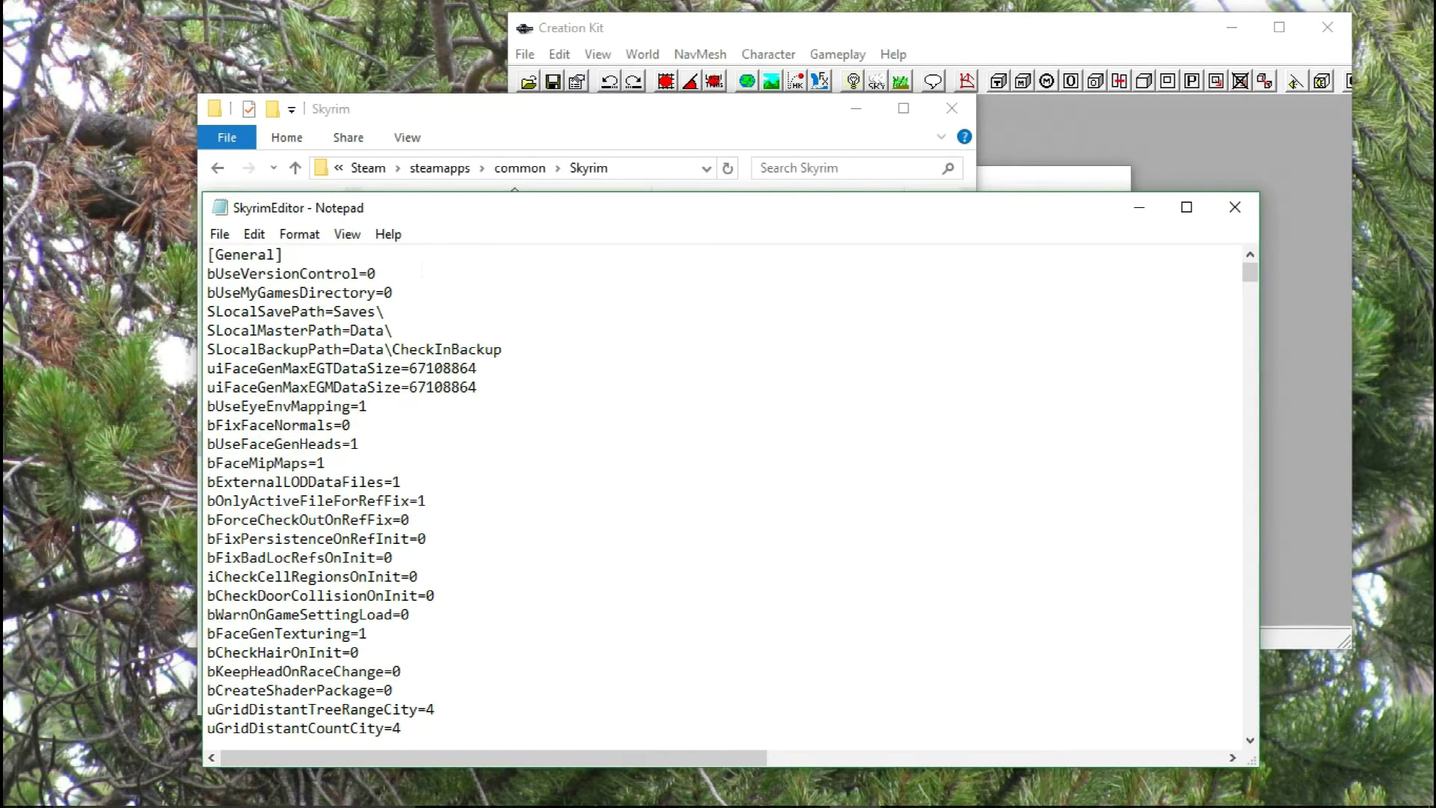
key("Return")
type("bAllowMultipleMasterLoads=1")
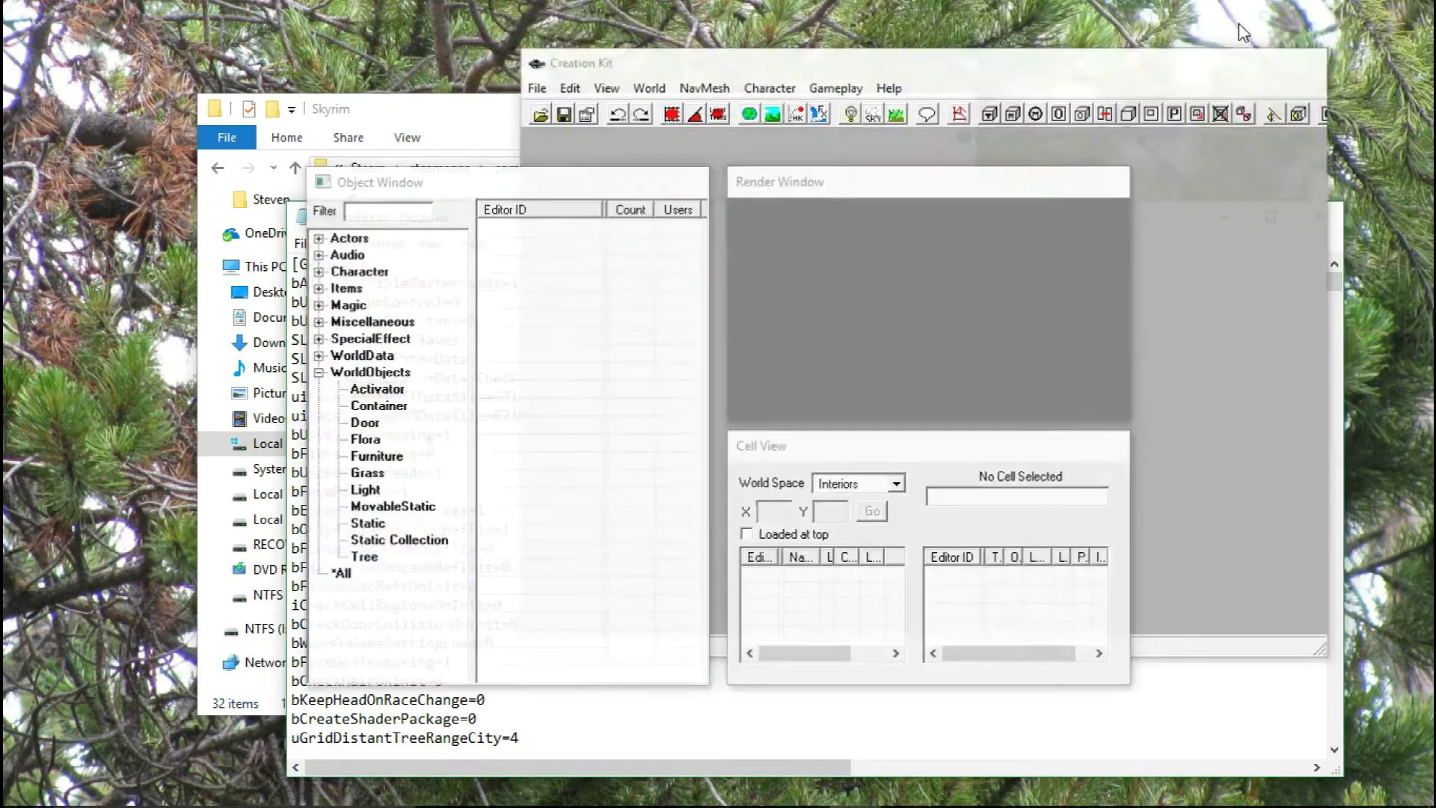
Step: Search for '.bsa' to reach the Archive section's archive lists
key("ctrl+f")
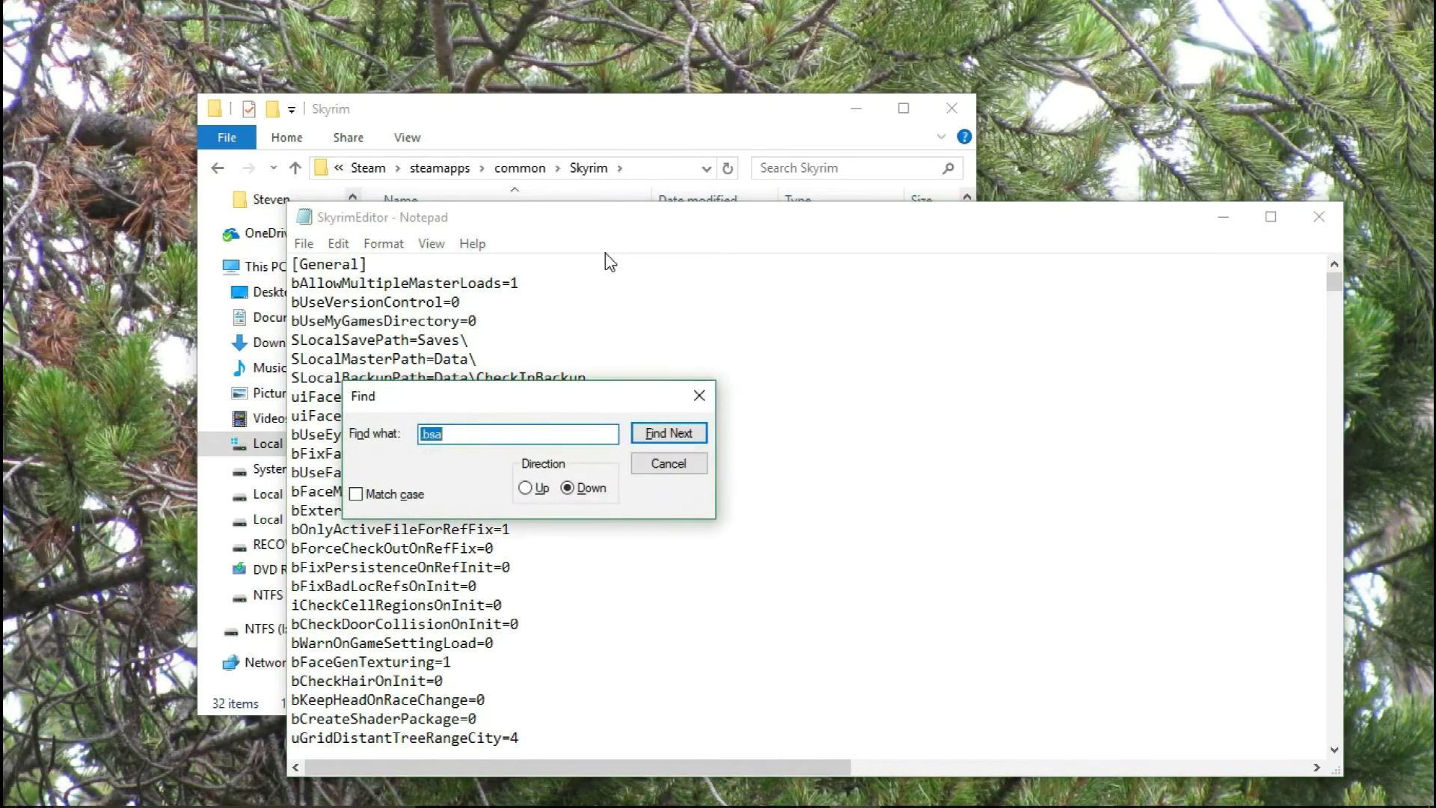
type(".bsa")
key("Return")
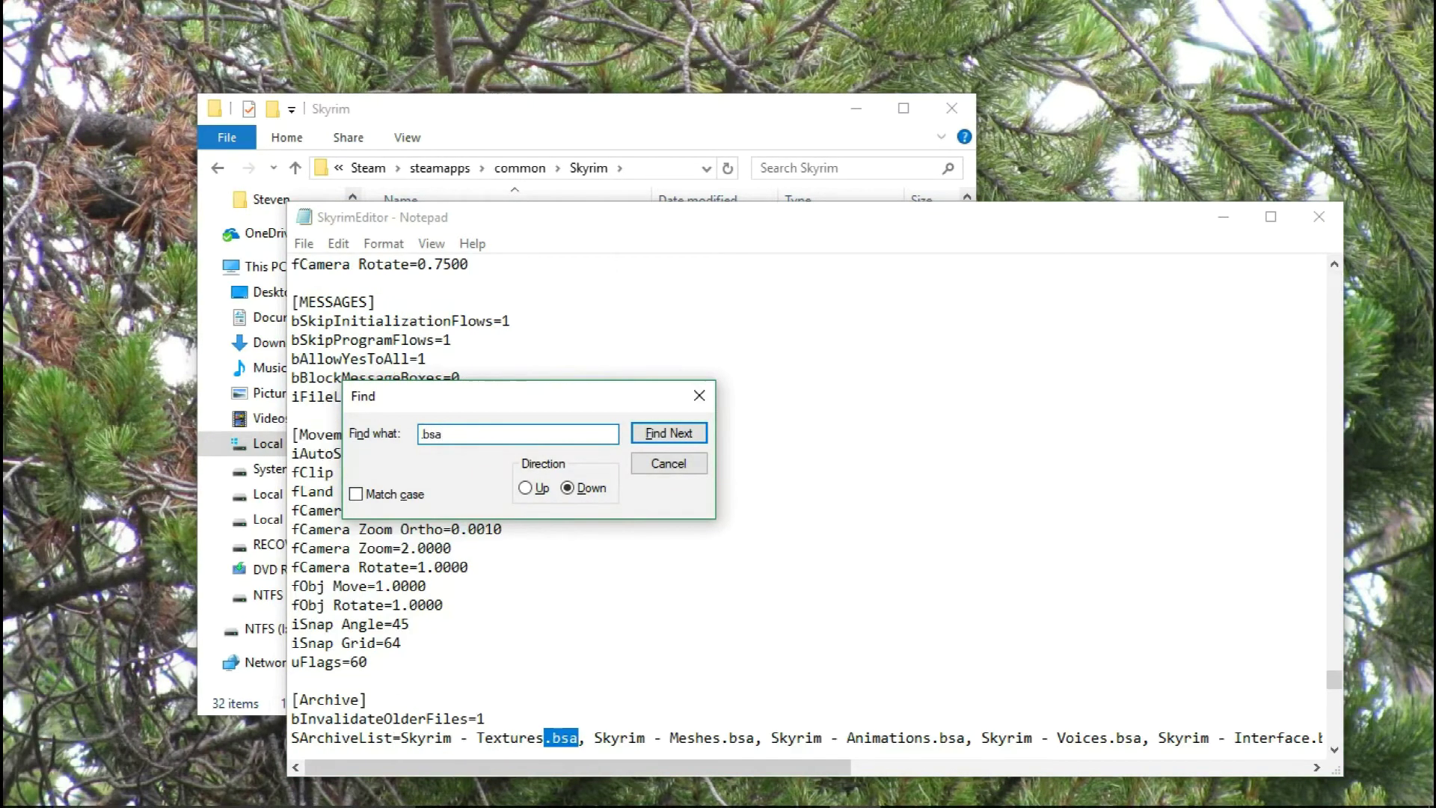
key("Escape")
scroll(816, 501, "down", 2)
scroll(815, 501, "down", 3)
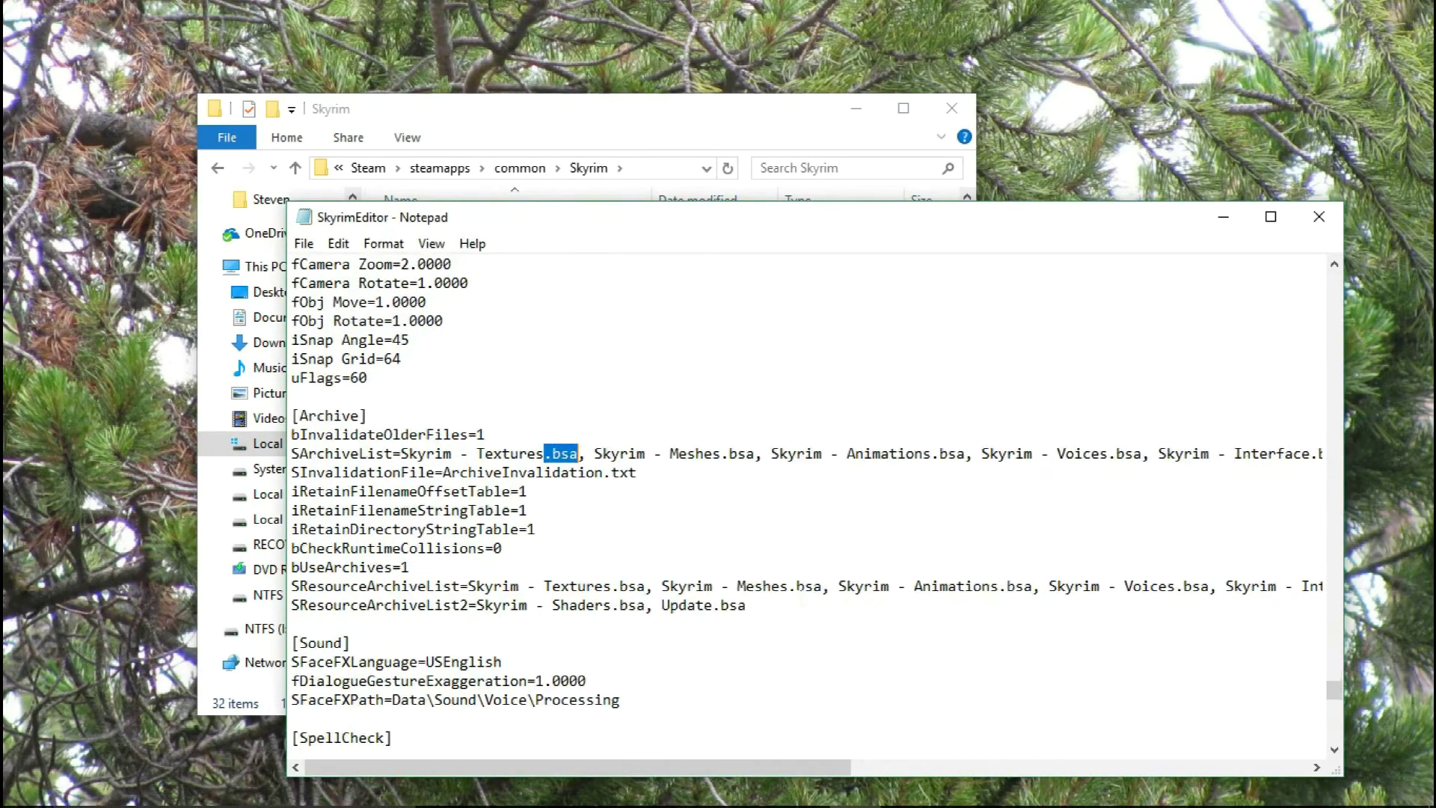
scroll(815, 501, "down", 2)
scroll(815, 502, "down", 2)
scroll(815, 501, "up", 2)
scroll(815, 501, "down", 1)
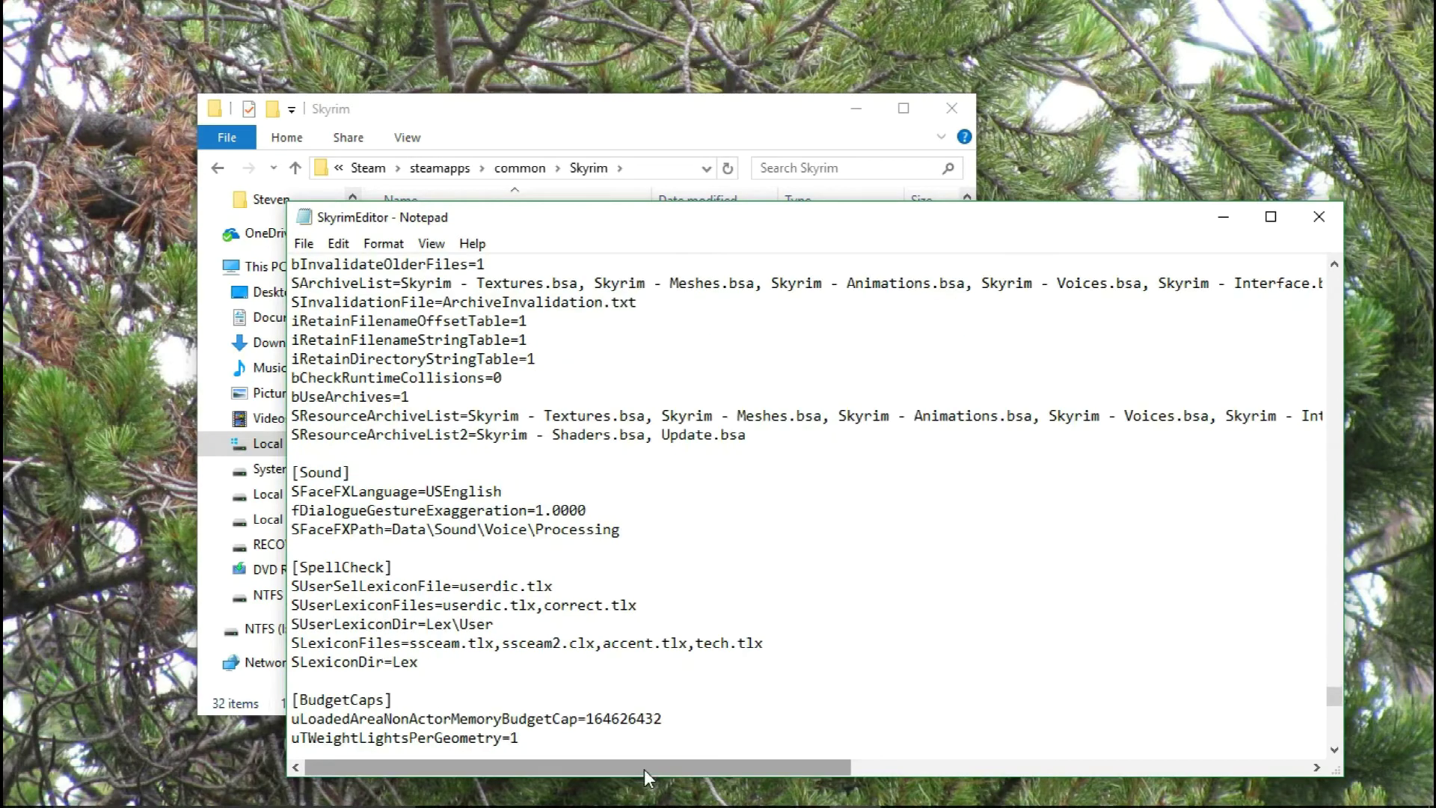
Step: Show the archive line endings and place Notepad beside the Skyrim folder window
left_click_drag(645, 768, 1177, 796)
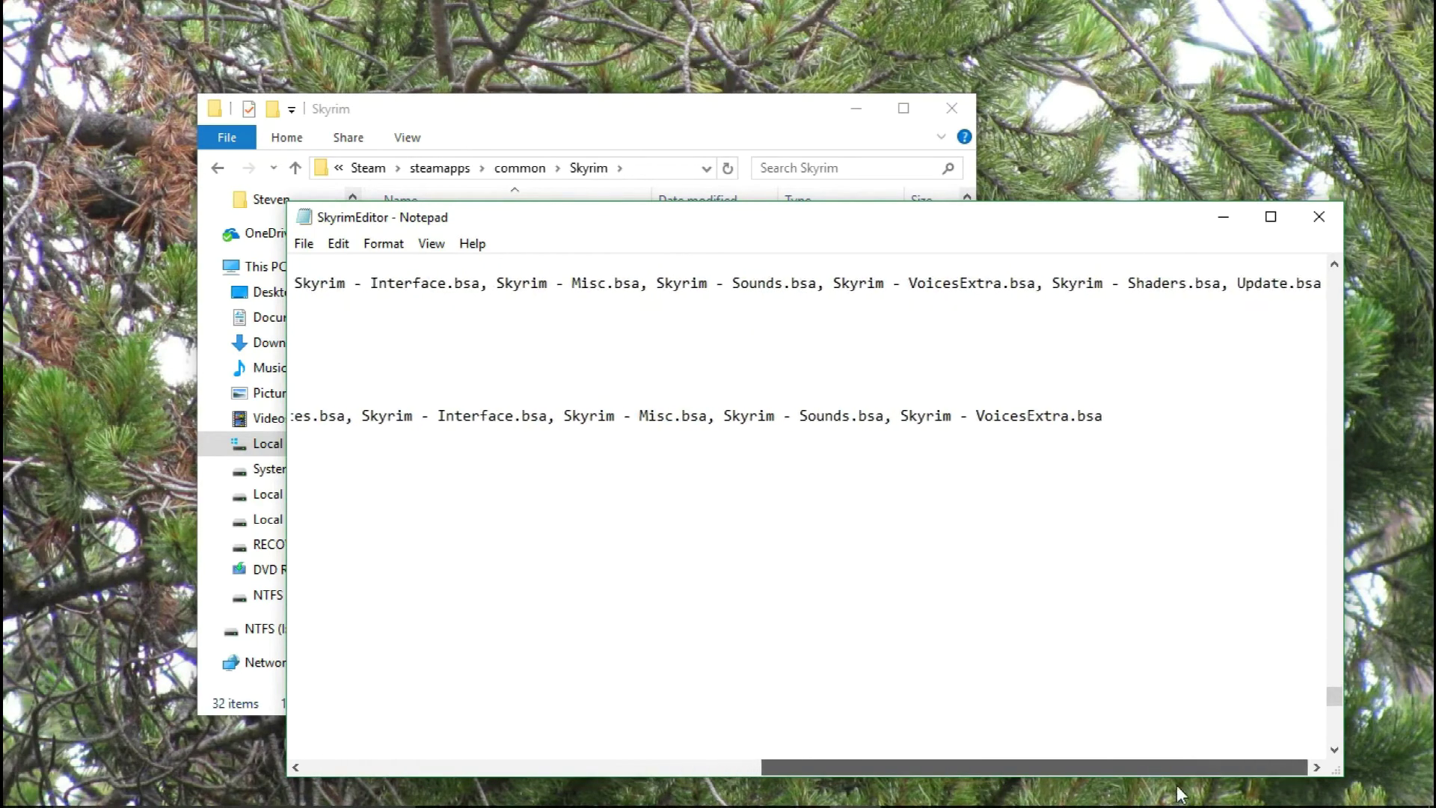
left_click_drag(852, 238, 651, 184)
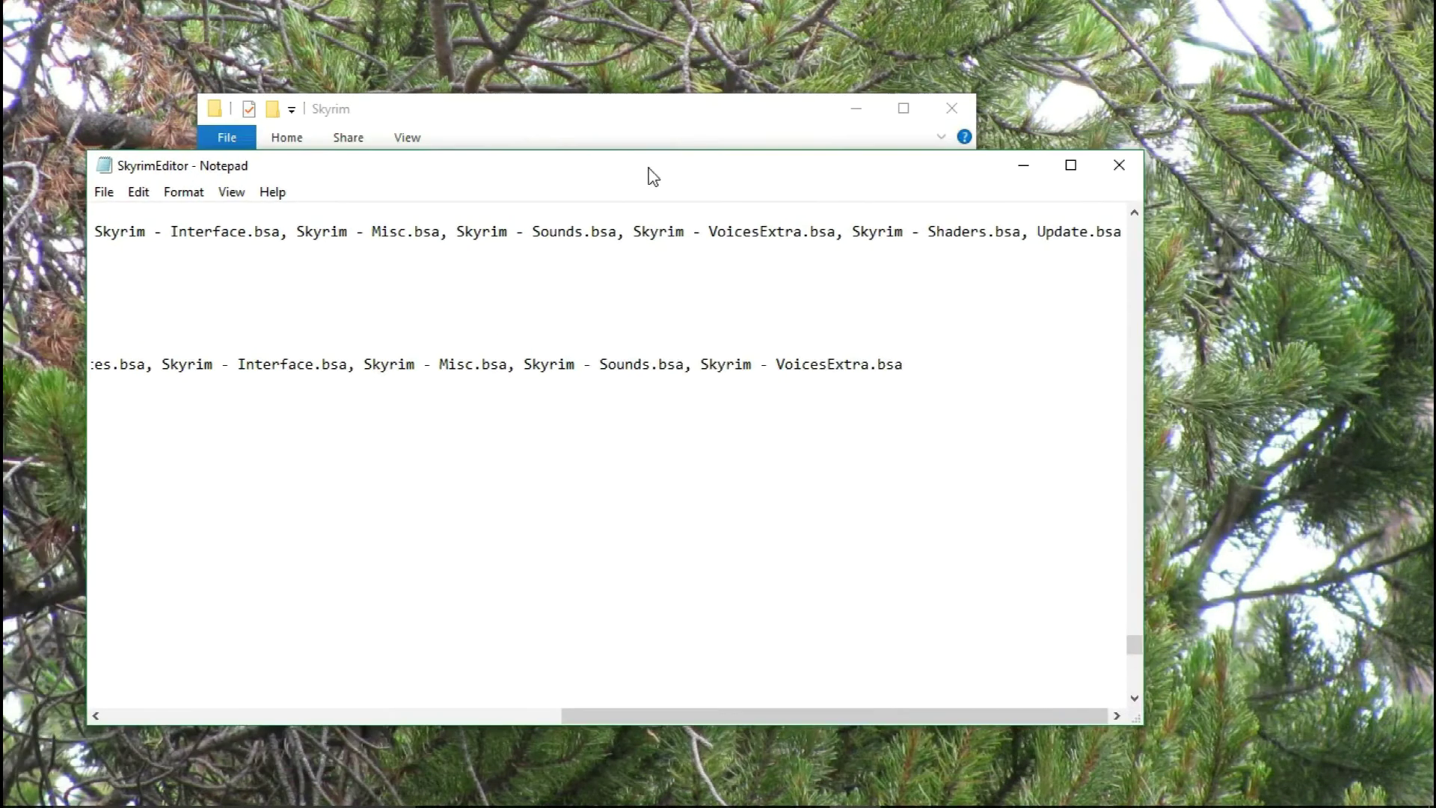
mouse_move(528, 120)
left_mouse_down()
mouse_move(980, 91)
mouse_move(952, 64)
left_mouse_up()
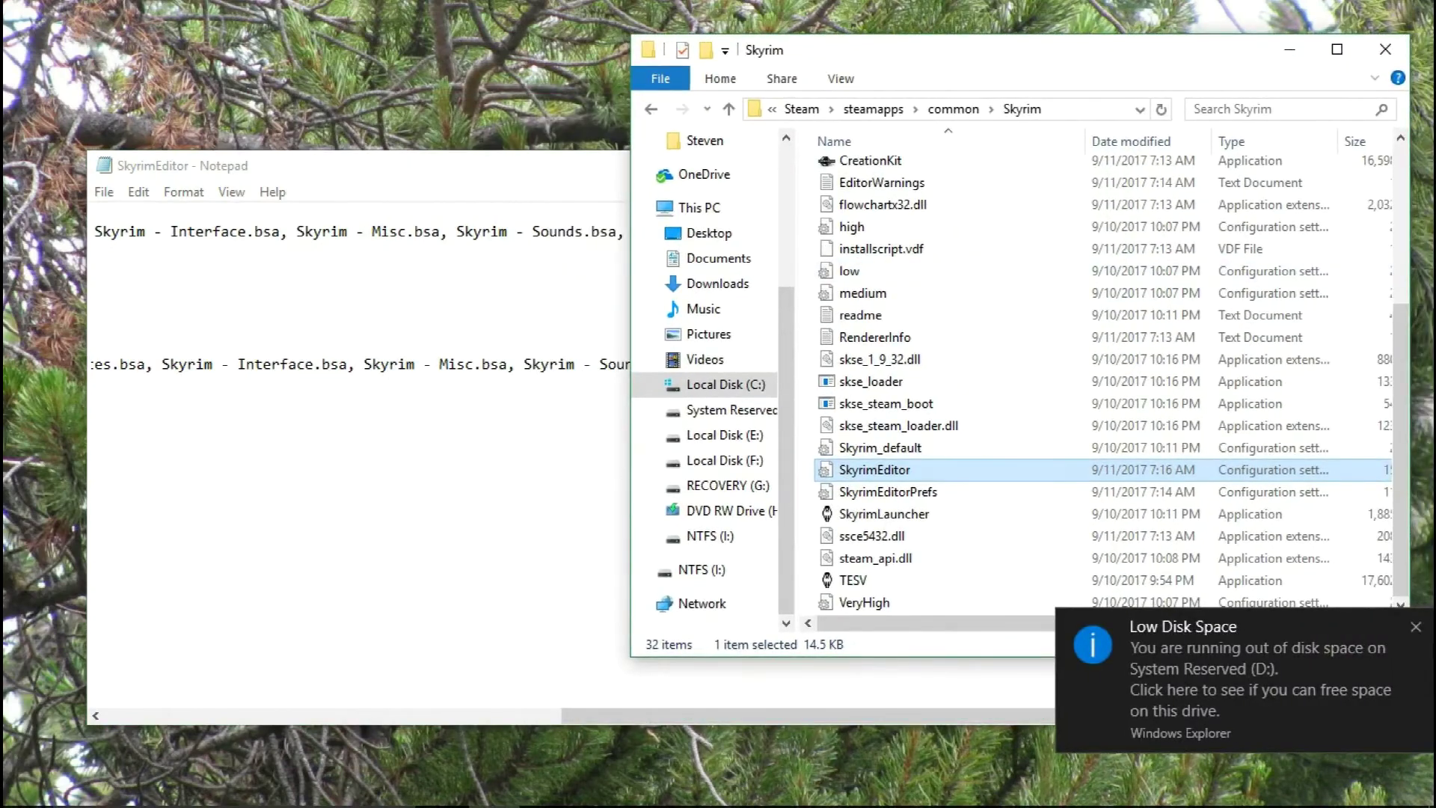
Step: Open the Skyrim Data folder to view the BSA file names beside Notepad
left_click(1416, 627)
left_click(1004, 336)
scroll(1143, 397, "up", 4)
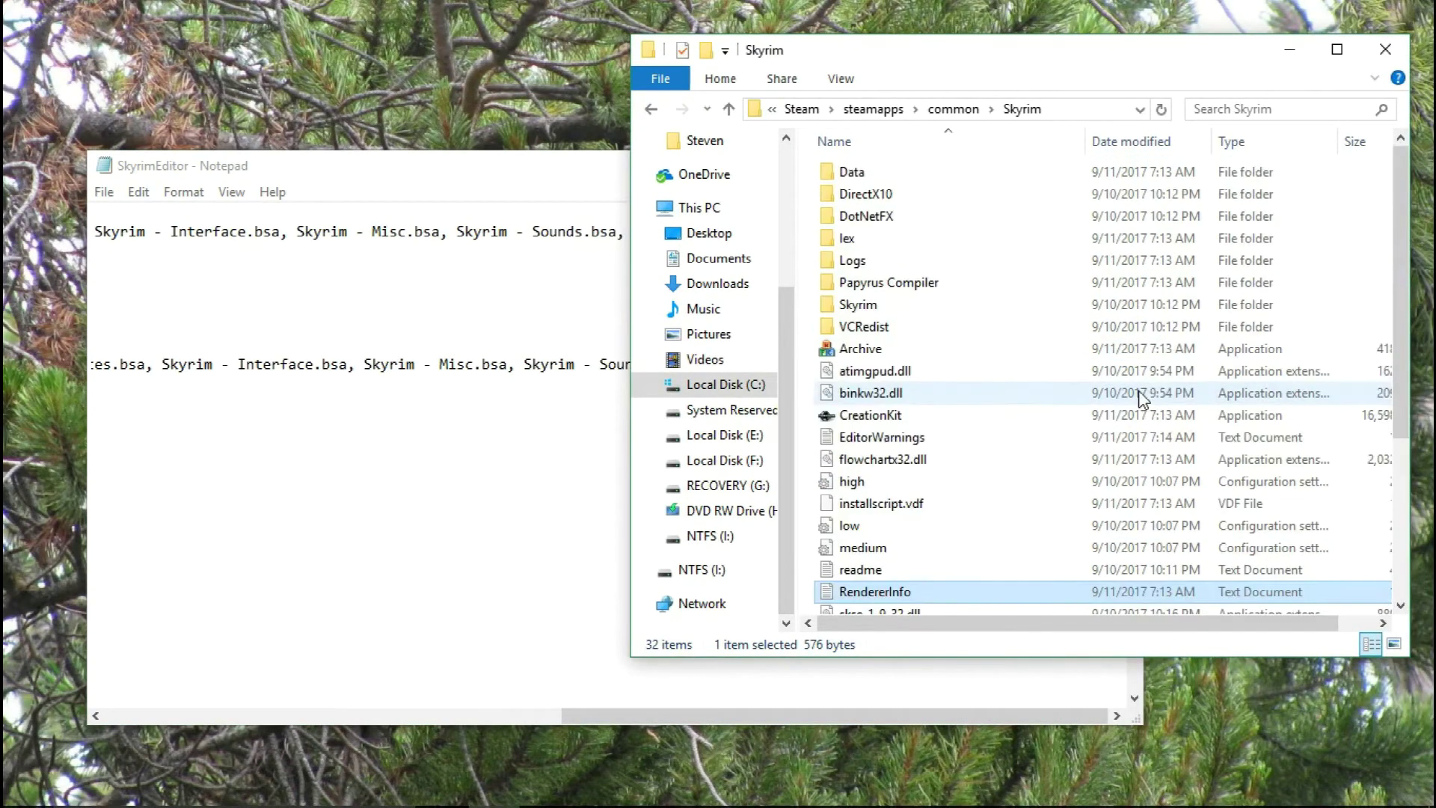
double_click(852, 171)
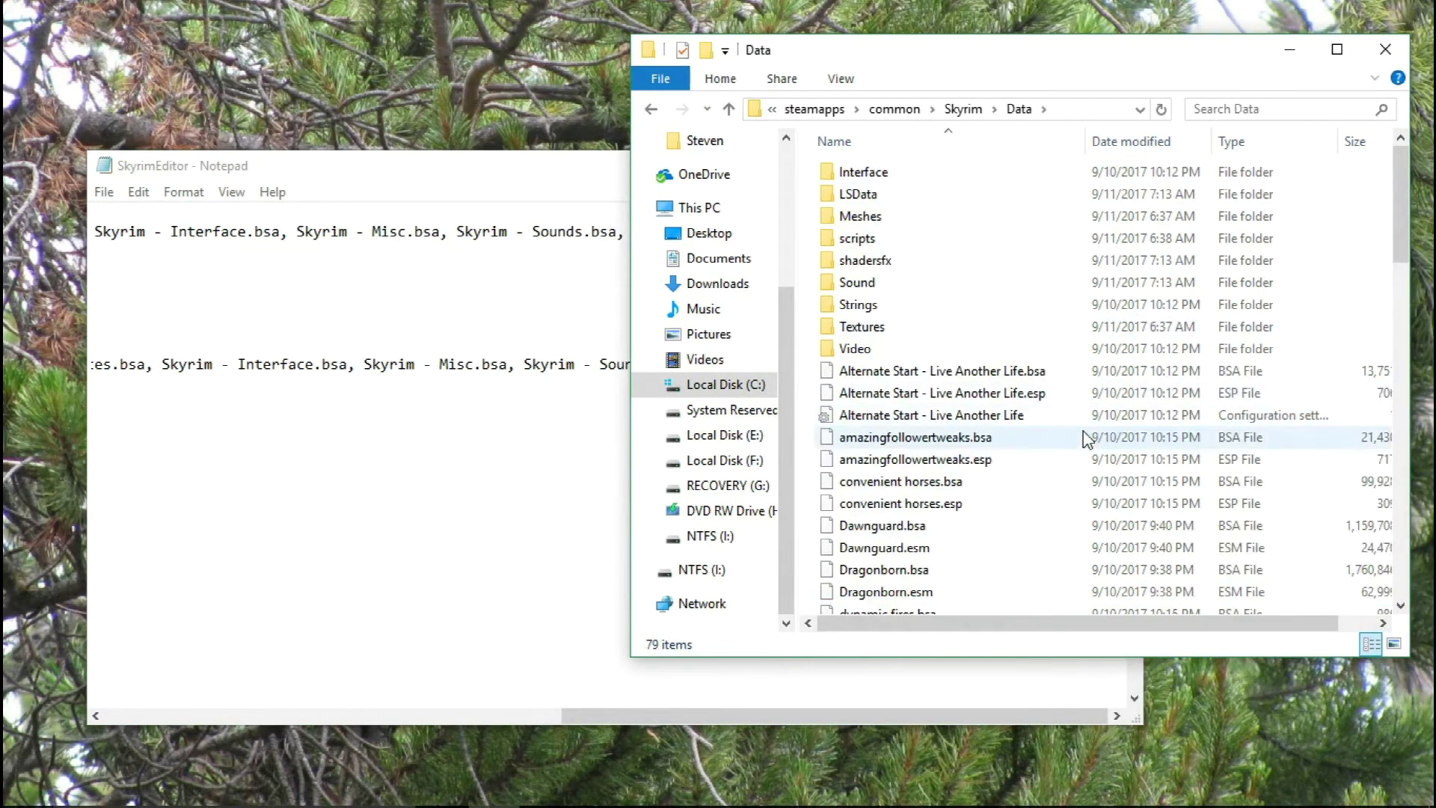
scroll(1122, 419, "down", 4)
left_click(519, 178)
mouse_move(522, 183)
left_mouse_down()
mouse_move(542, 417)
mouse_move(533, 369)
left_mouse_up()
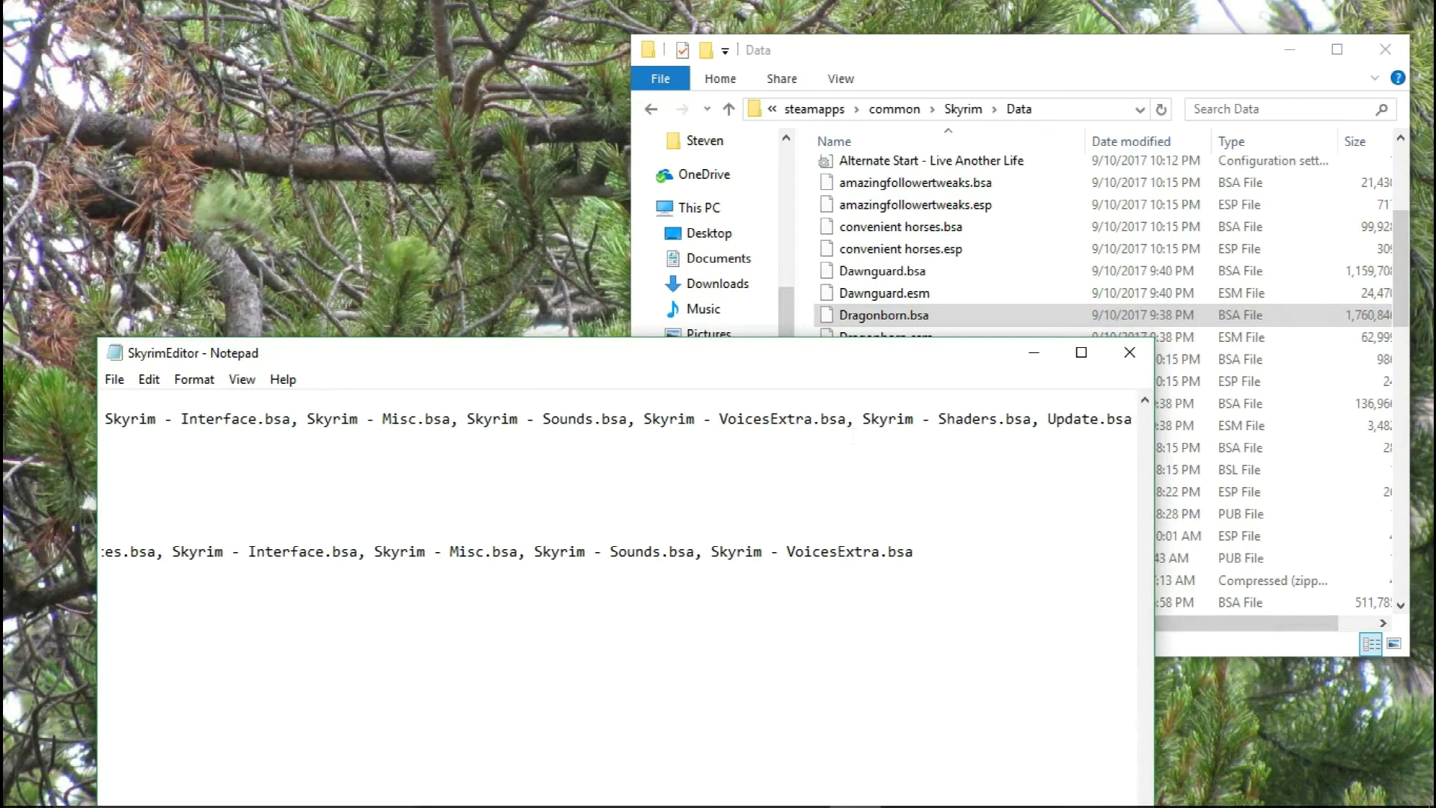
Step: Append ', Dawnguard.bsa, HearthFires.bsa, Dragonborn.bsa' after Update.bsa on SArchiveList
type(", Dawnguar")
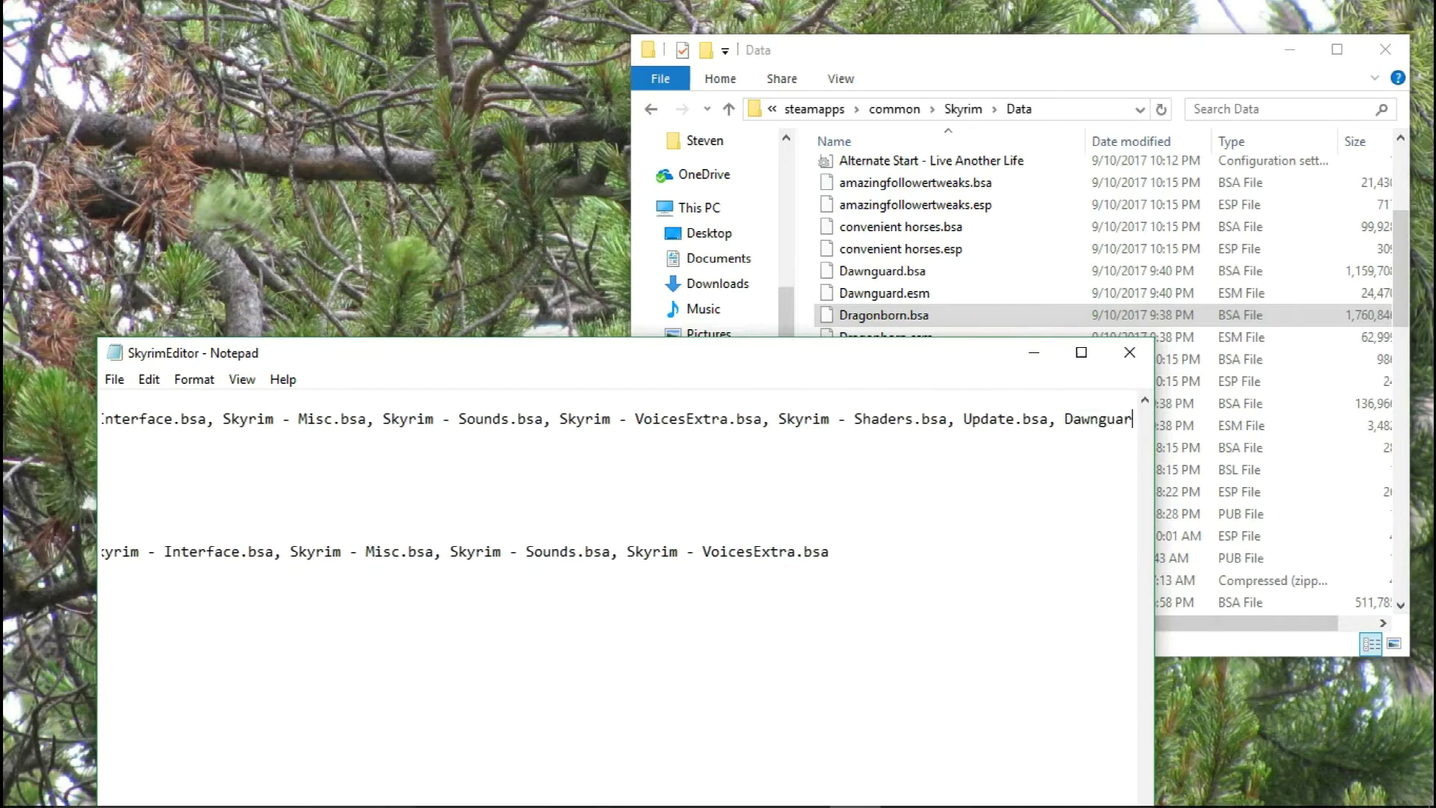
type("d.bsa, H")
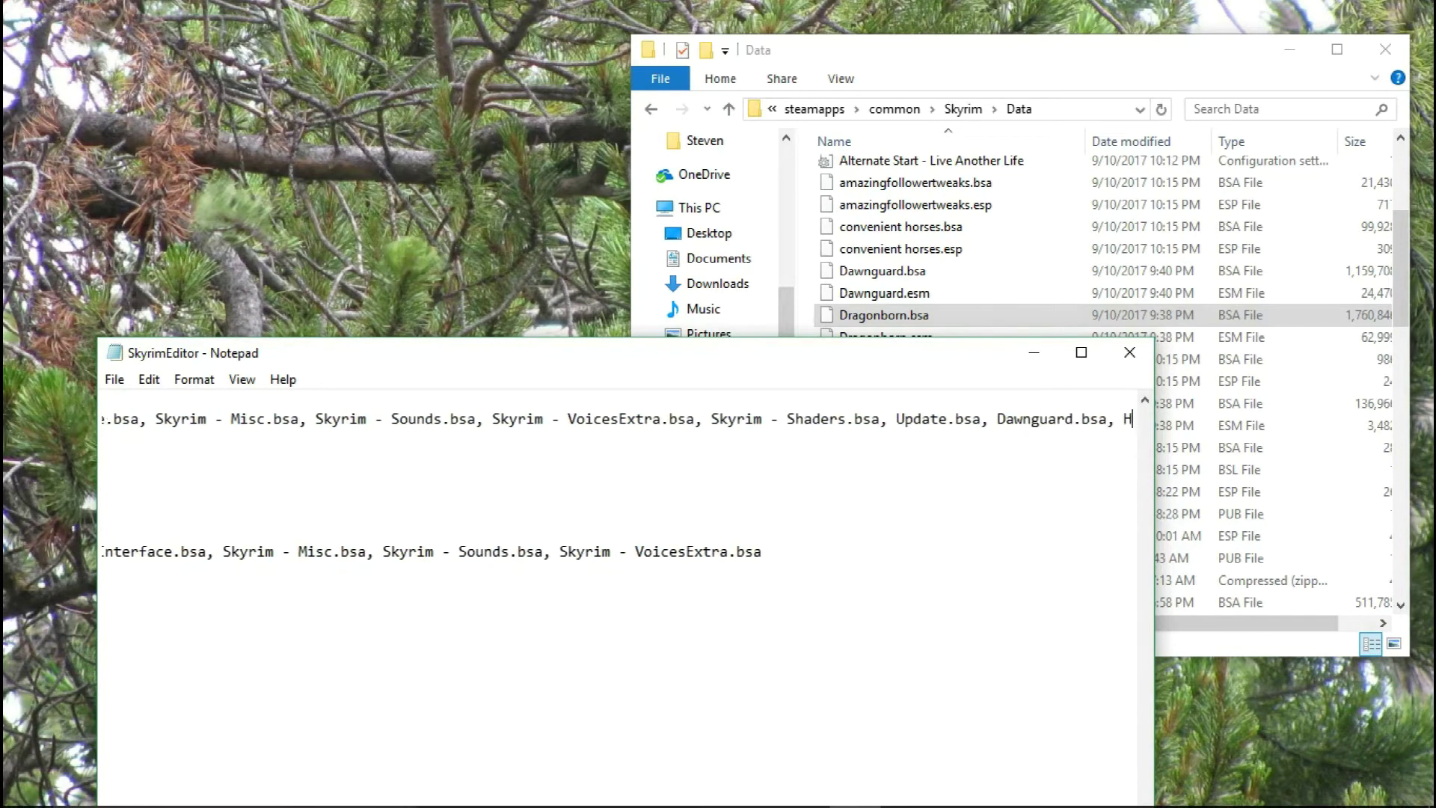
type("earth")
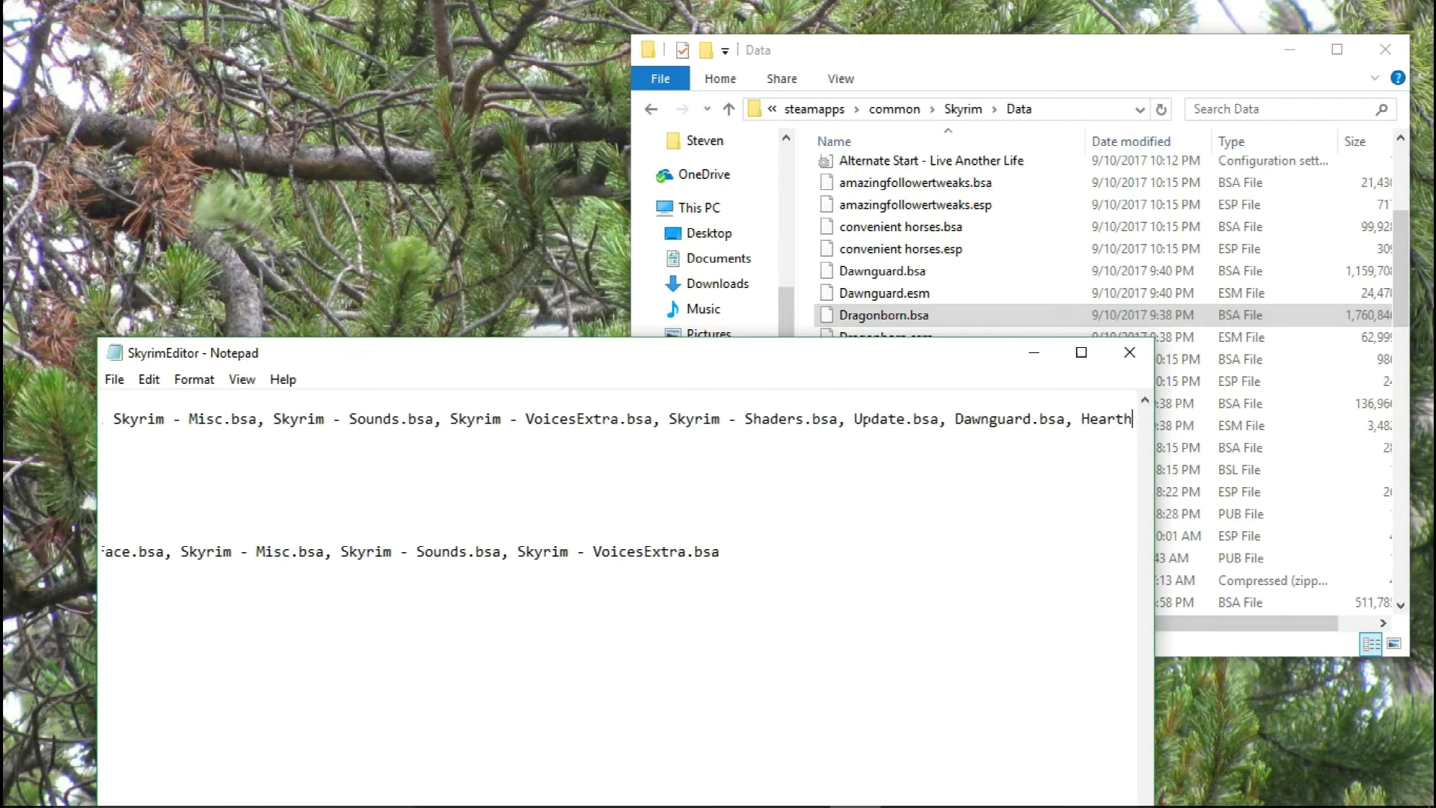
left_click_drag(872, 365, 925, 442)
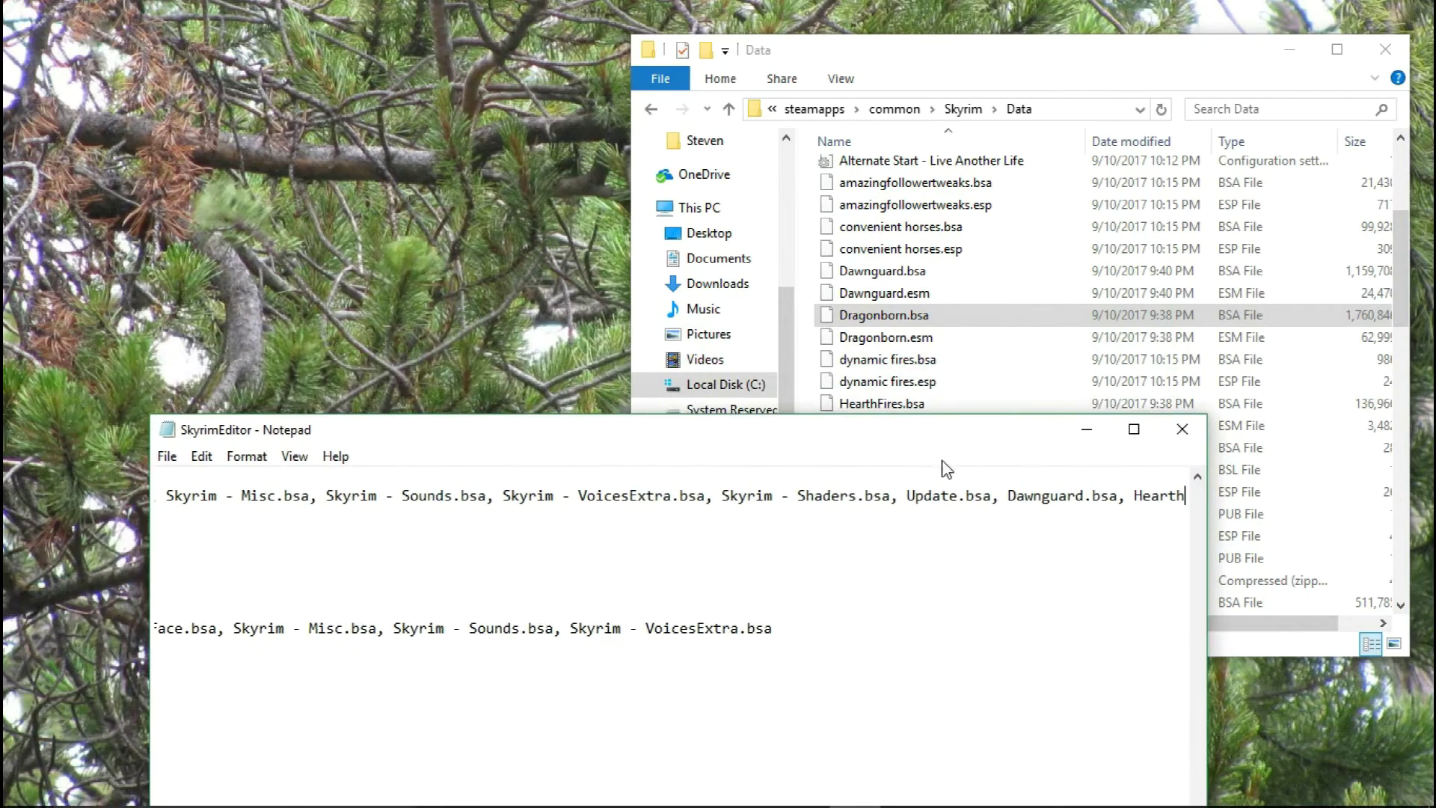
type("Fires.bsa")
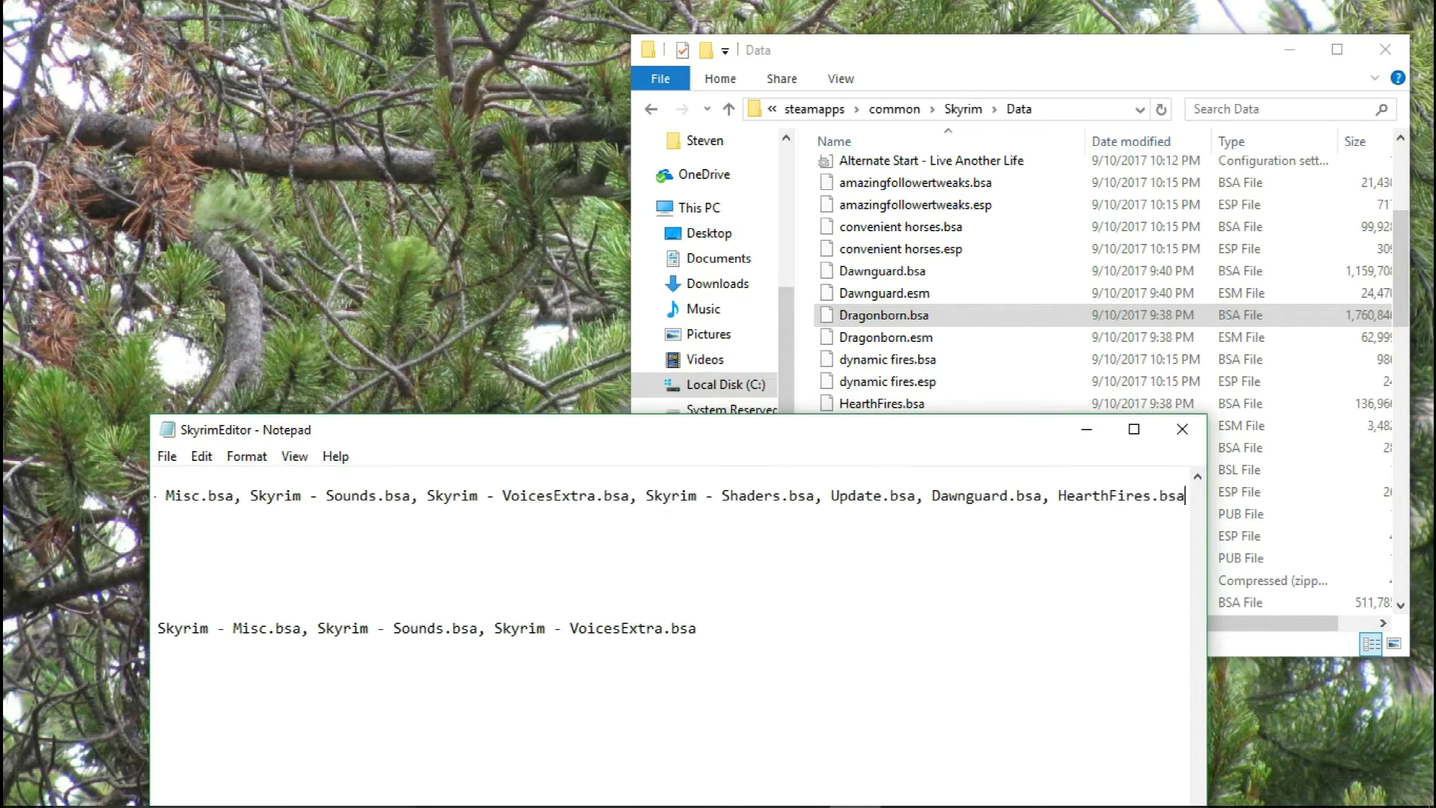
type(", Dragonb")
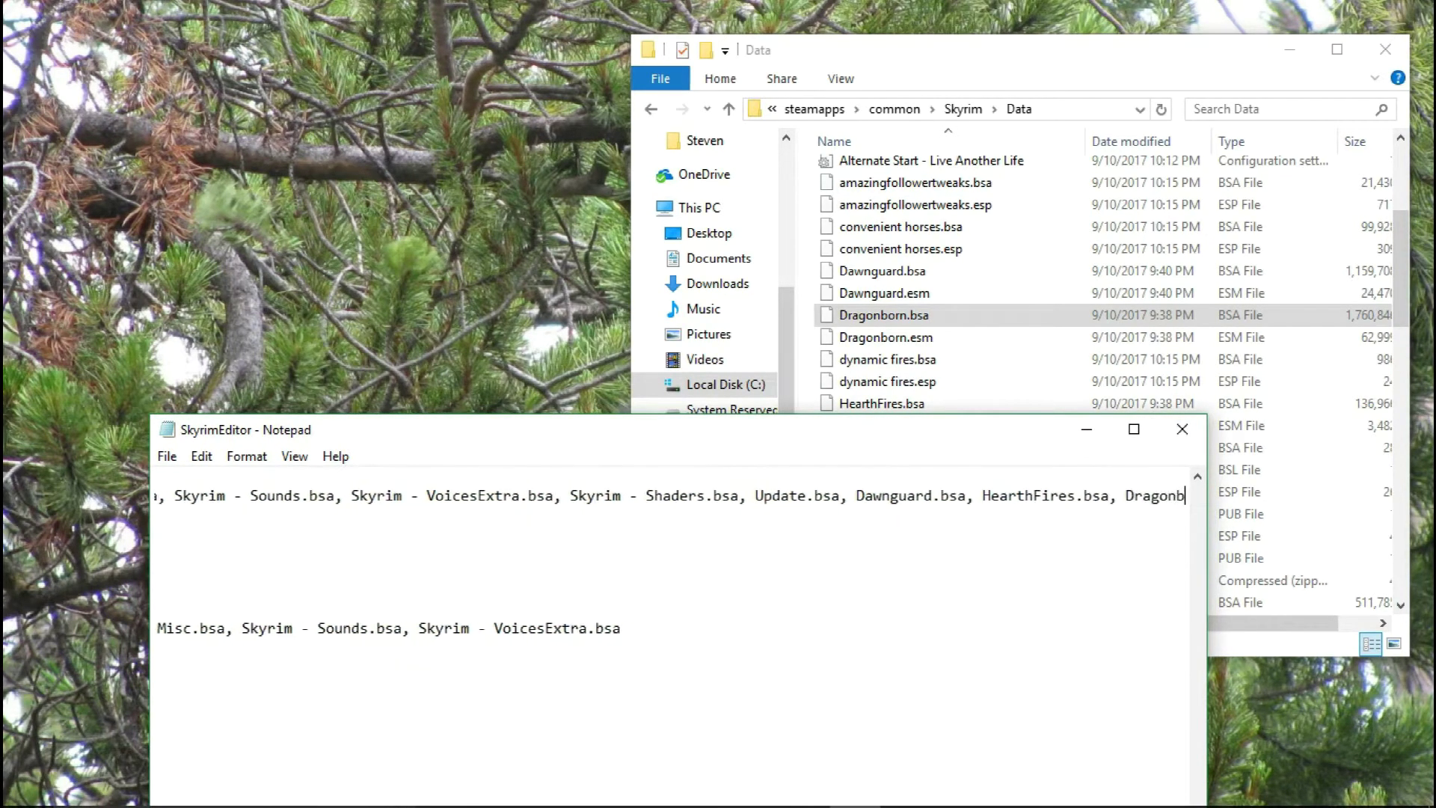
type("orn.bsa")
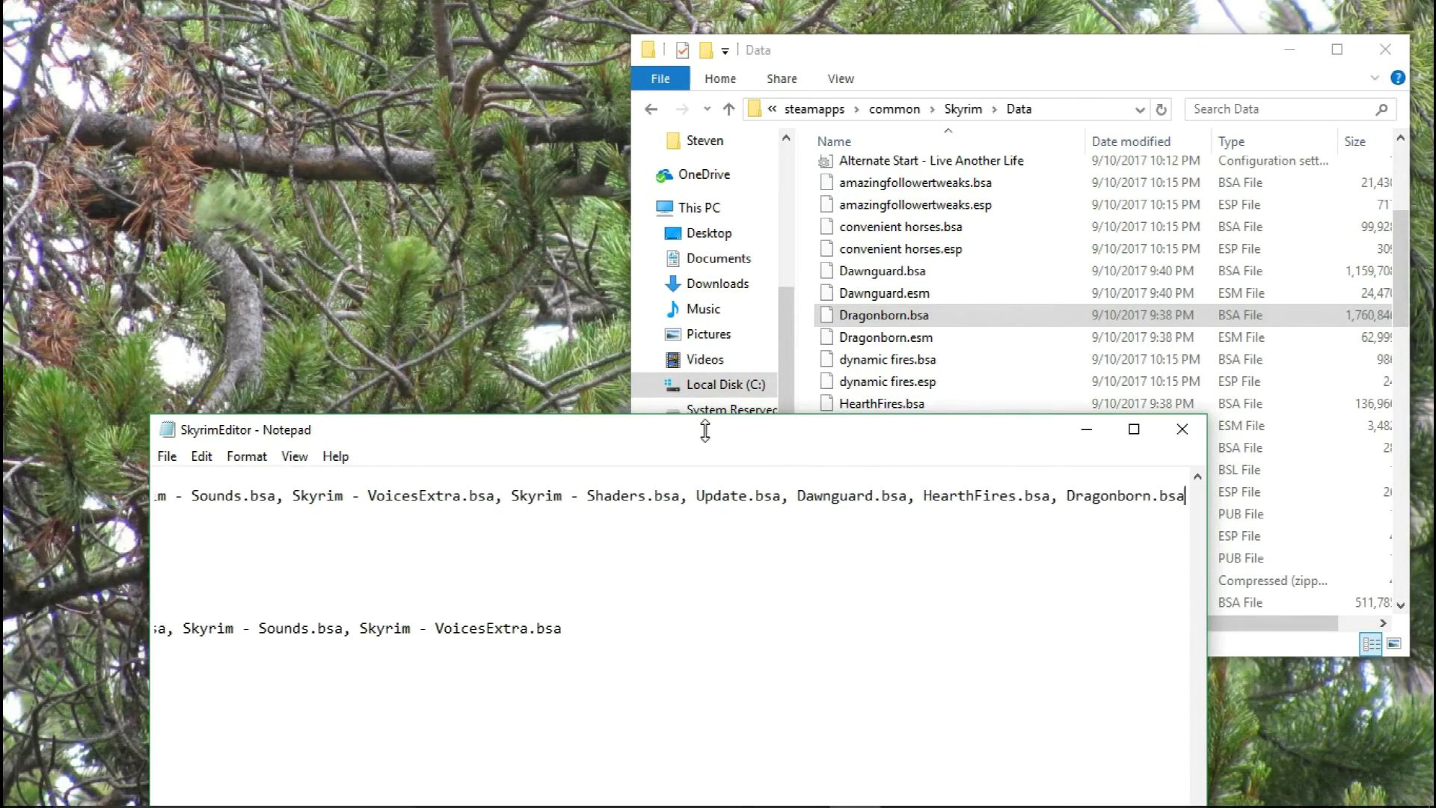
left_click_drag(704, 431, 709, 78)
left_click_drag(778, 621, 217, 620)
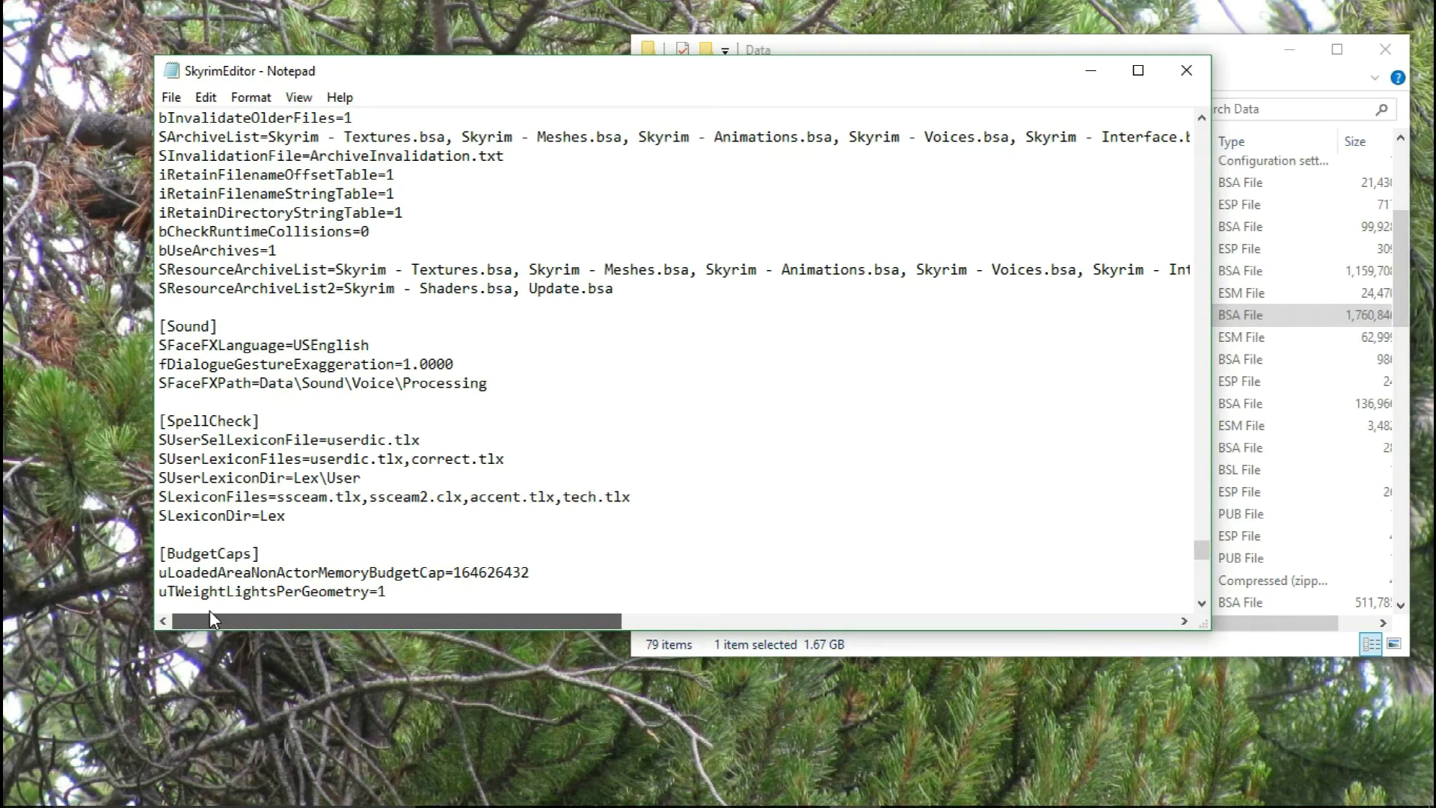
Step: Copy the three added BSA names onto the end of SResourceArchiveList2
left_click_drag(210, 611, 860, 600)
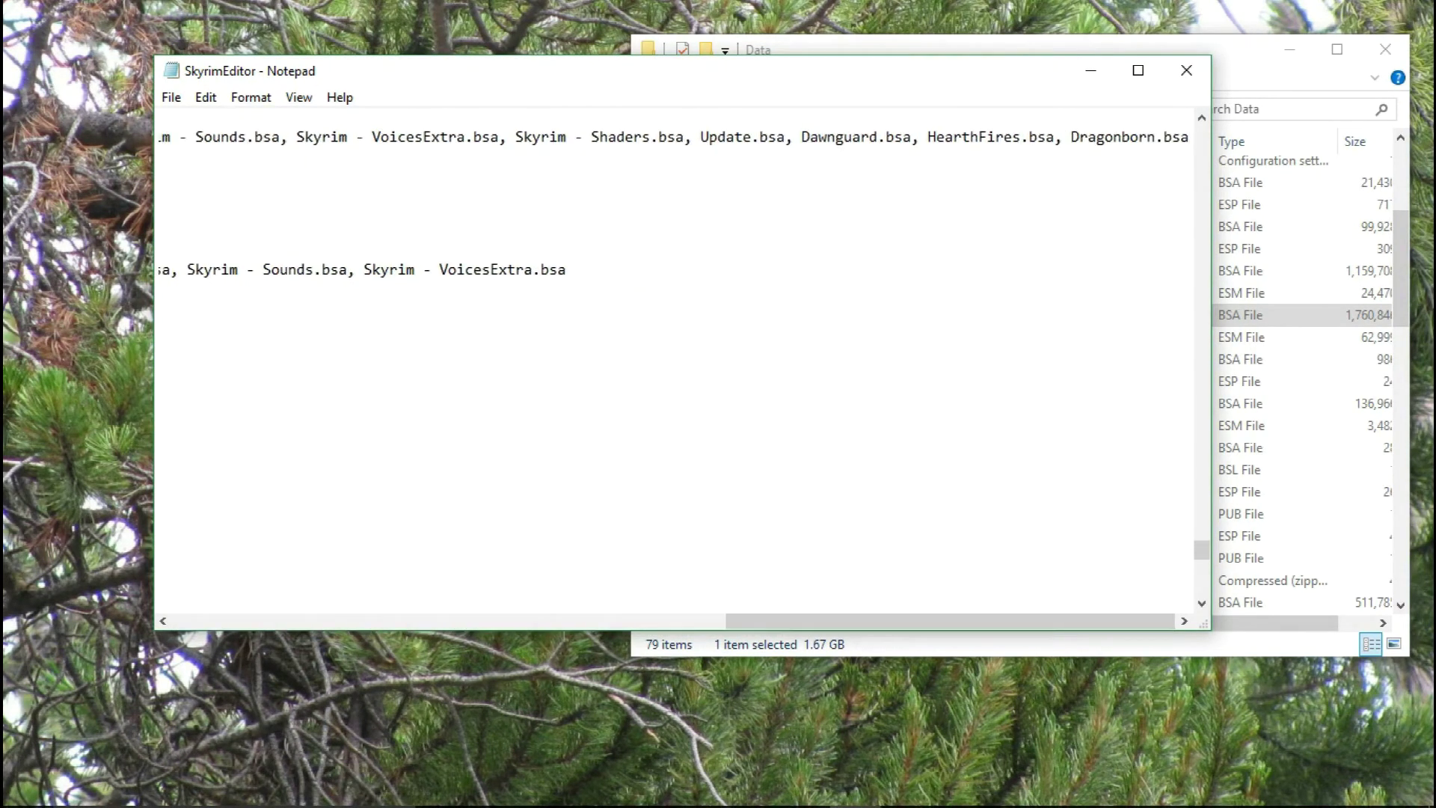
key("ctrl+shift+Left")
key("ctrl+shift+Left")
key("ctrl+shift+Left")
key("ctrl+c")
left_click_drag(993, 621, 127, 602)
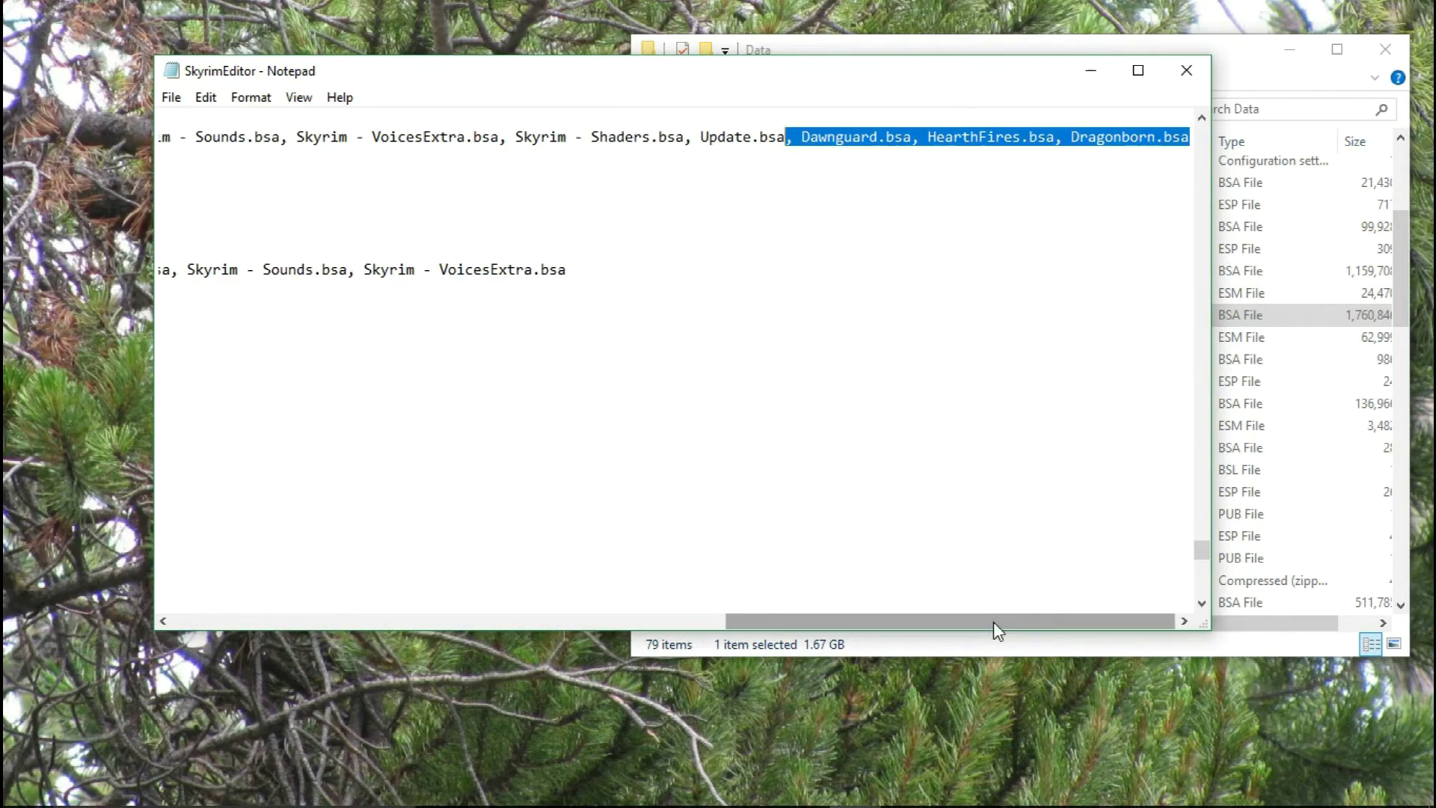
key("ctrl+v")
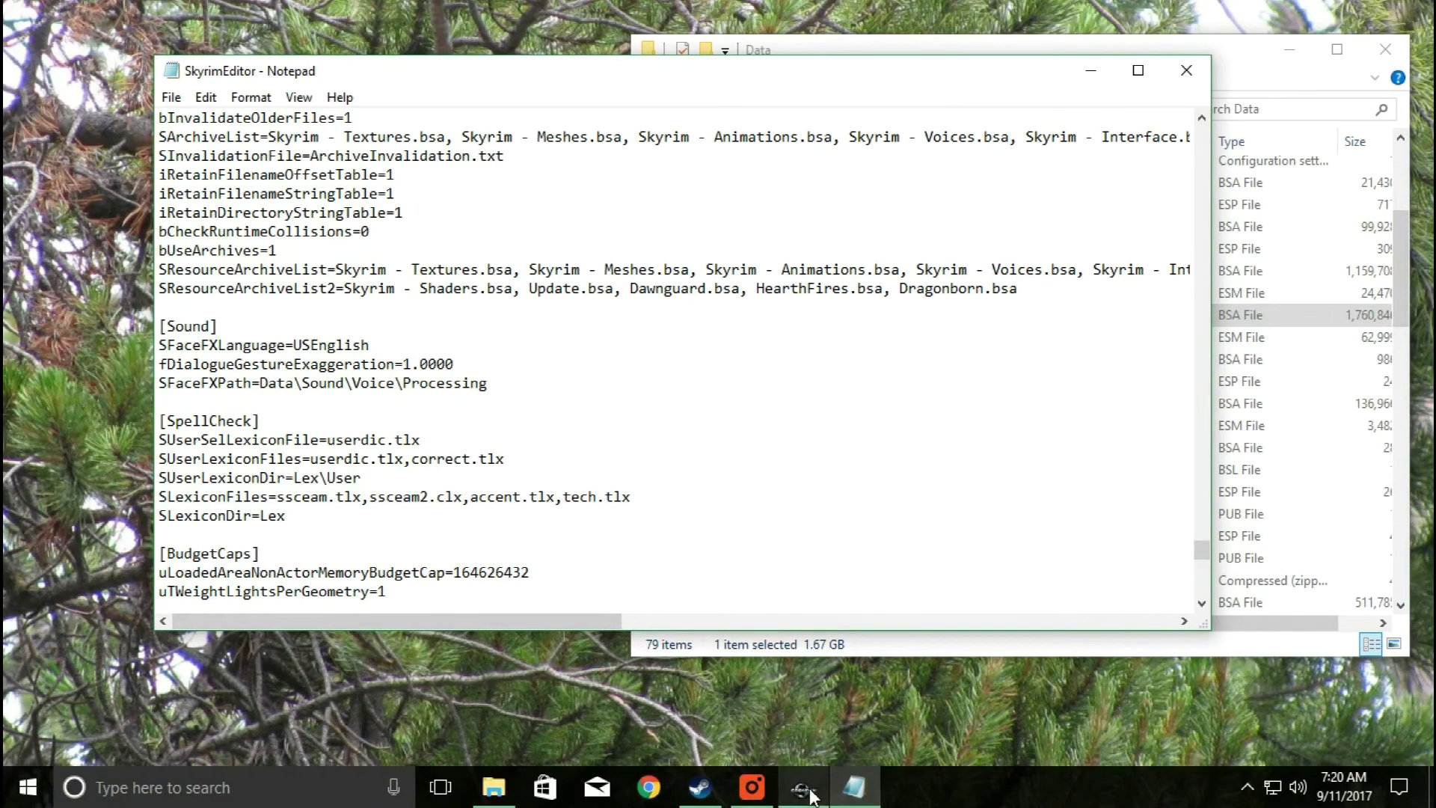
left_click(812, 792)
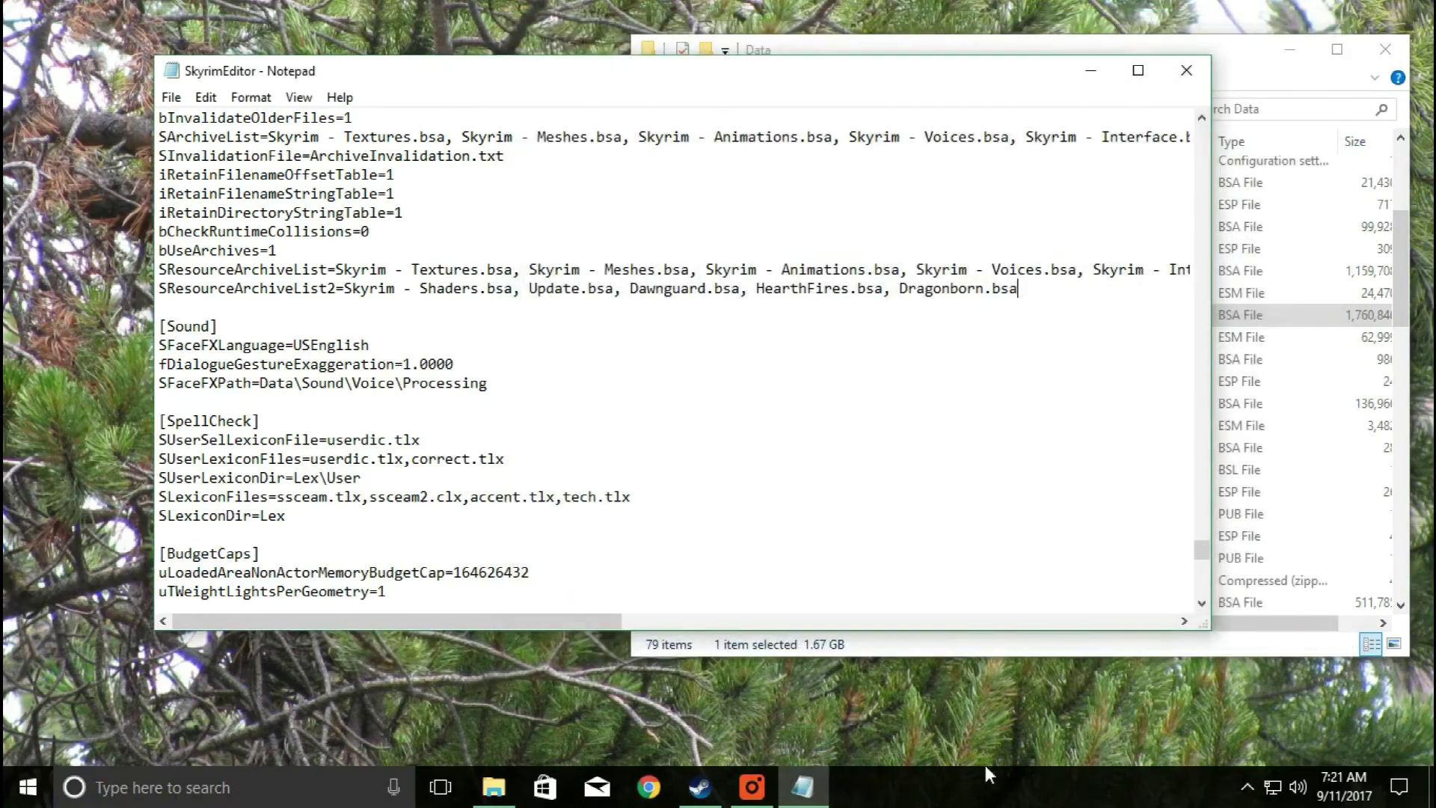
left_click(700, 787)
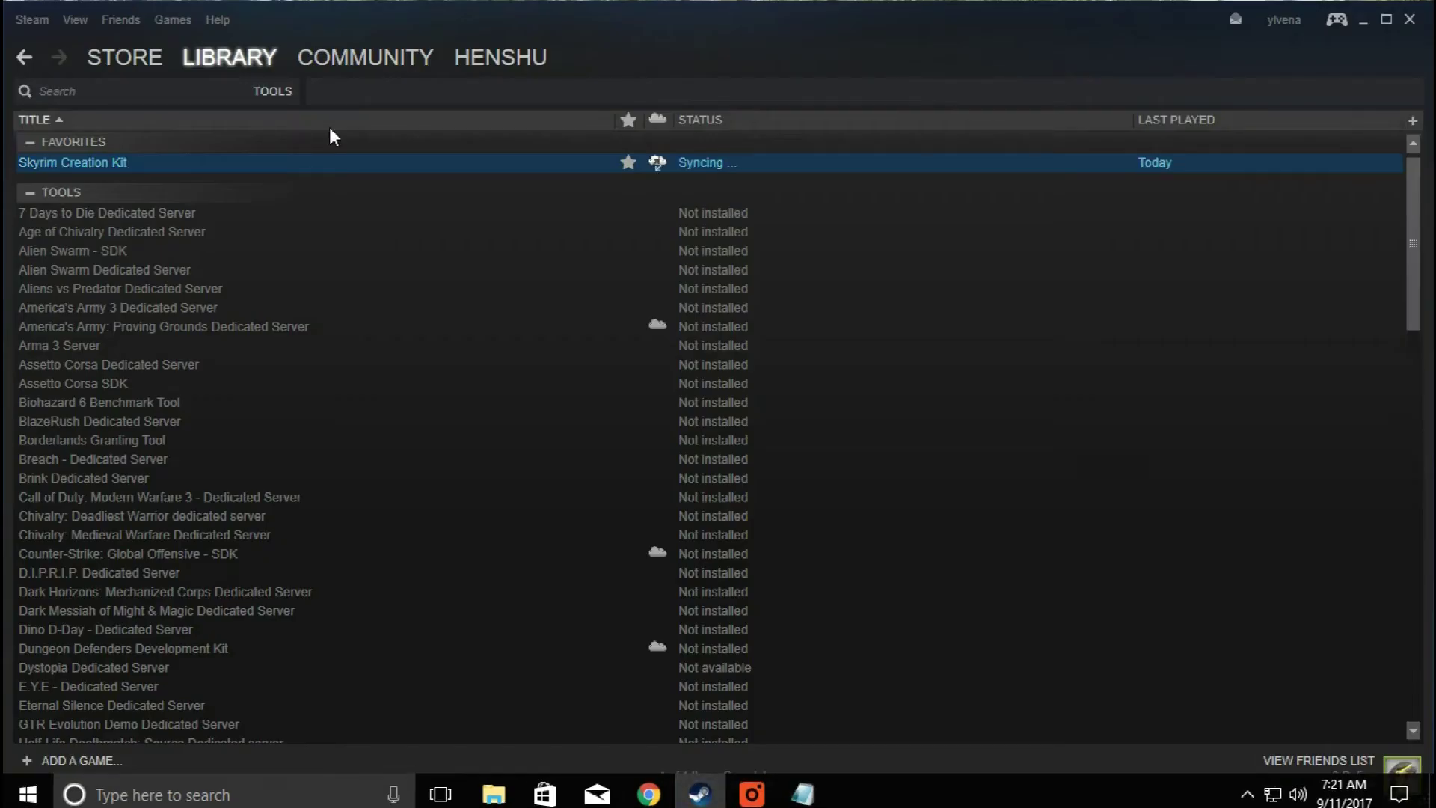
Step: Relaunch Creation Kit and load HHDragonKing.esp as the active file, now without errors
right_click(212, 156)
left_click(247, 167)
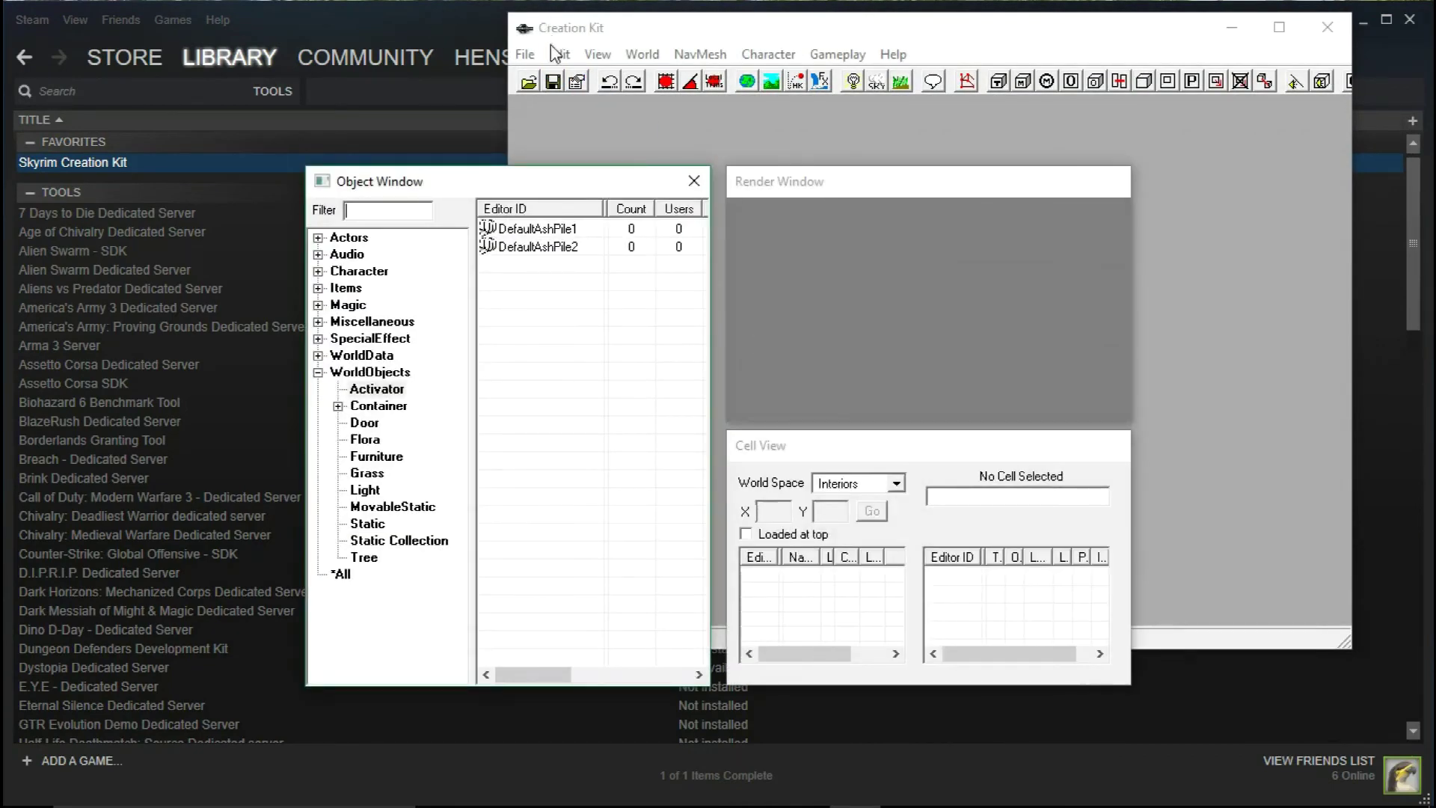
left_click(526, 54)
left_click(558, 80)
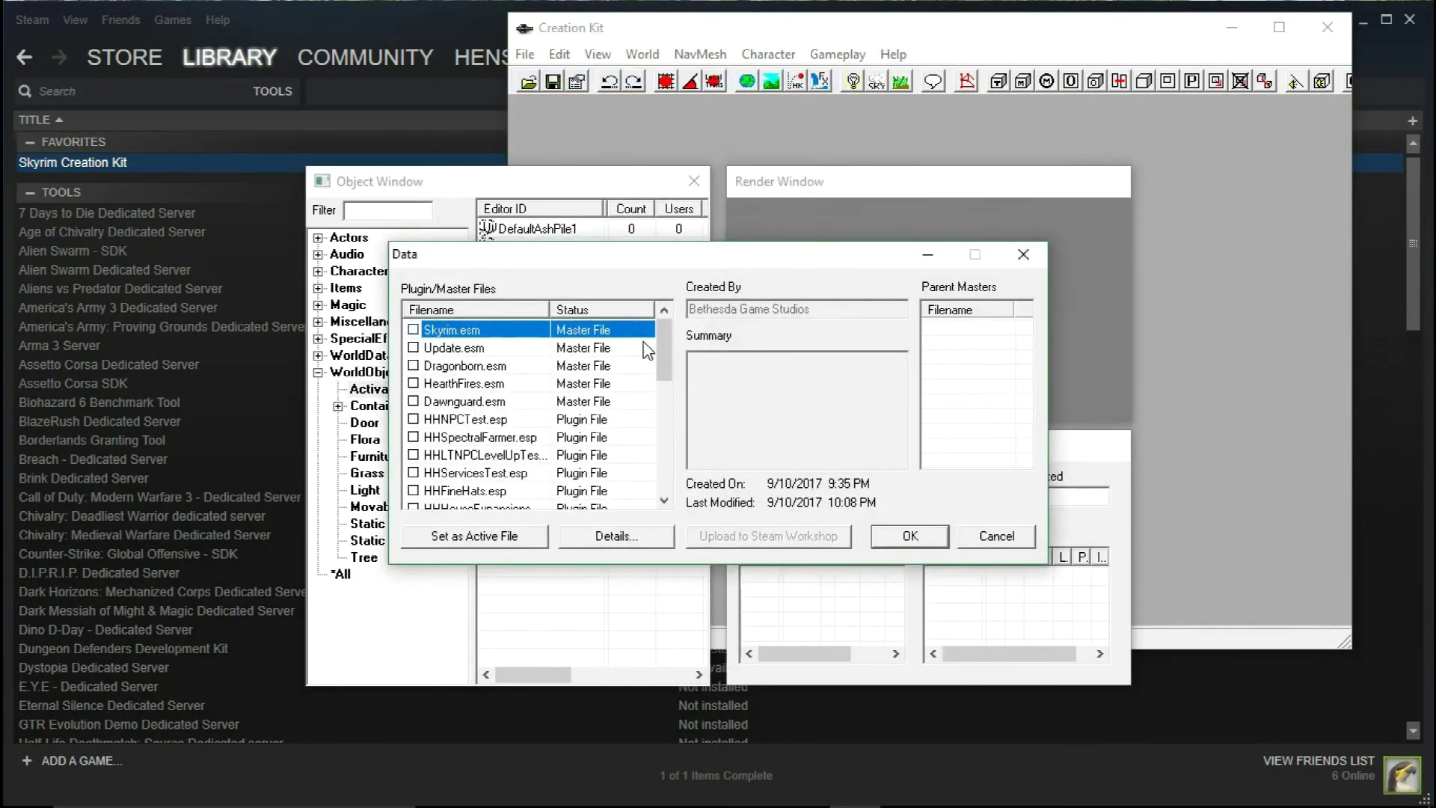
left_click_drag(664, 352, 685, 398)
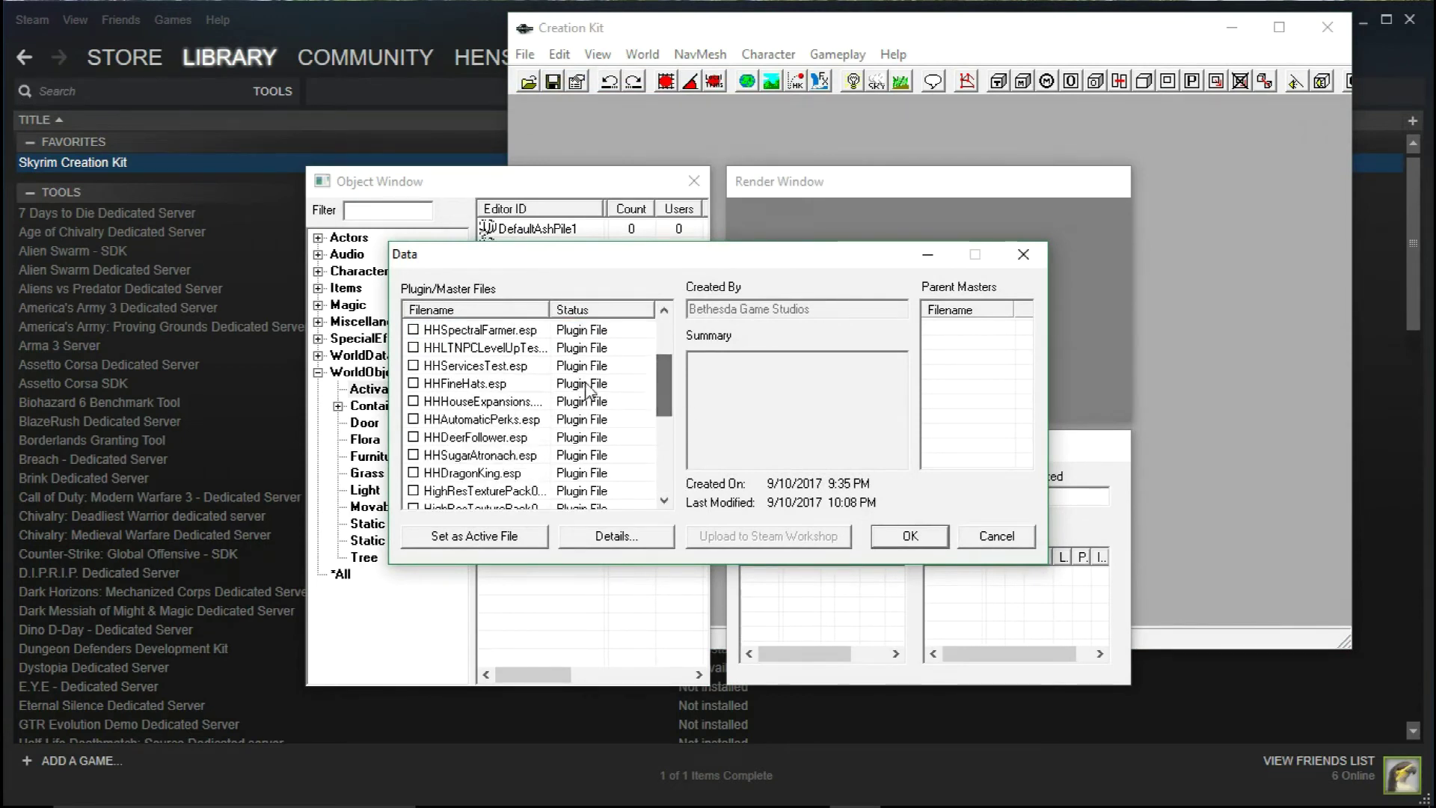
left_click(533, 348)
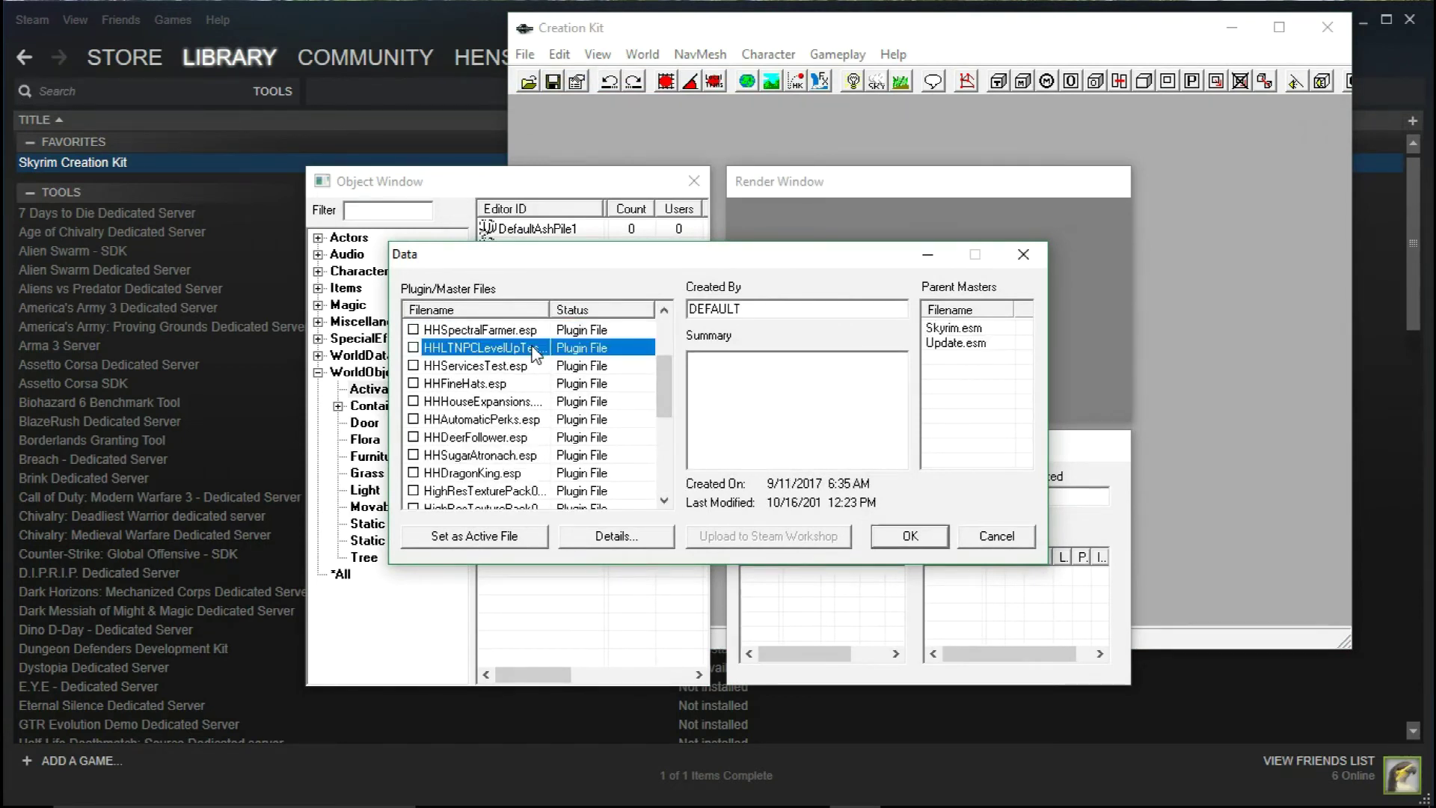
left_click(413, 479)
left_click(472, 536)
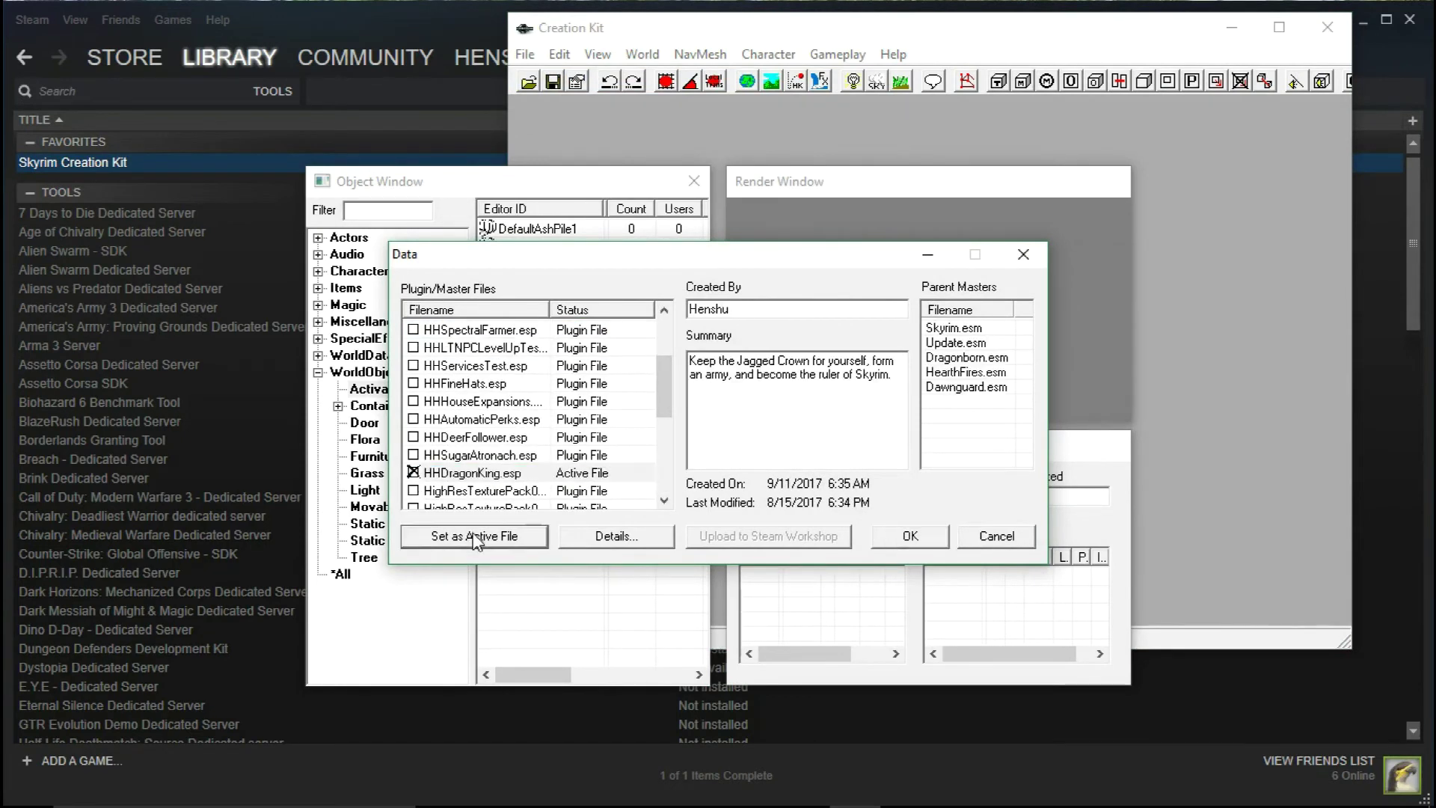
left_click(915, 534)
type("hhdk")
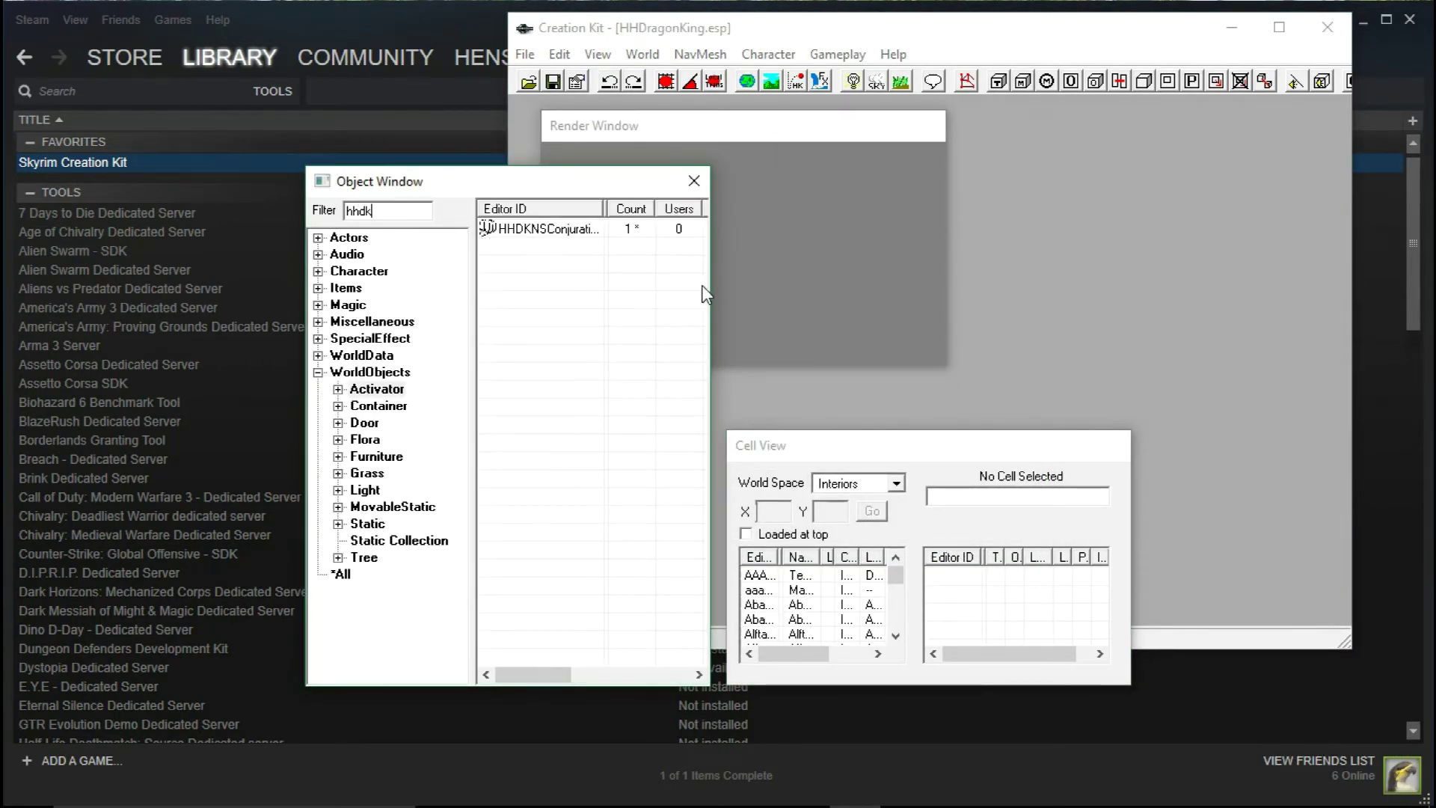
Step: Widen the Object Window, expand Actors > Actor, and select the hhdk actors Ajum-lan through Thornir
left_click_drag(711, 295, 1164, 313)
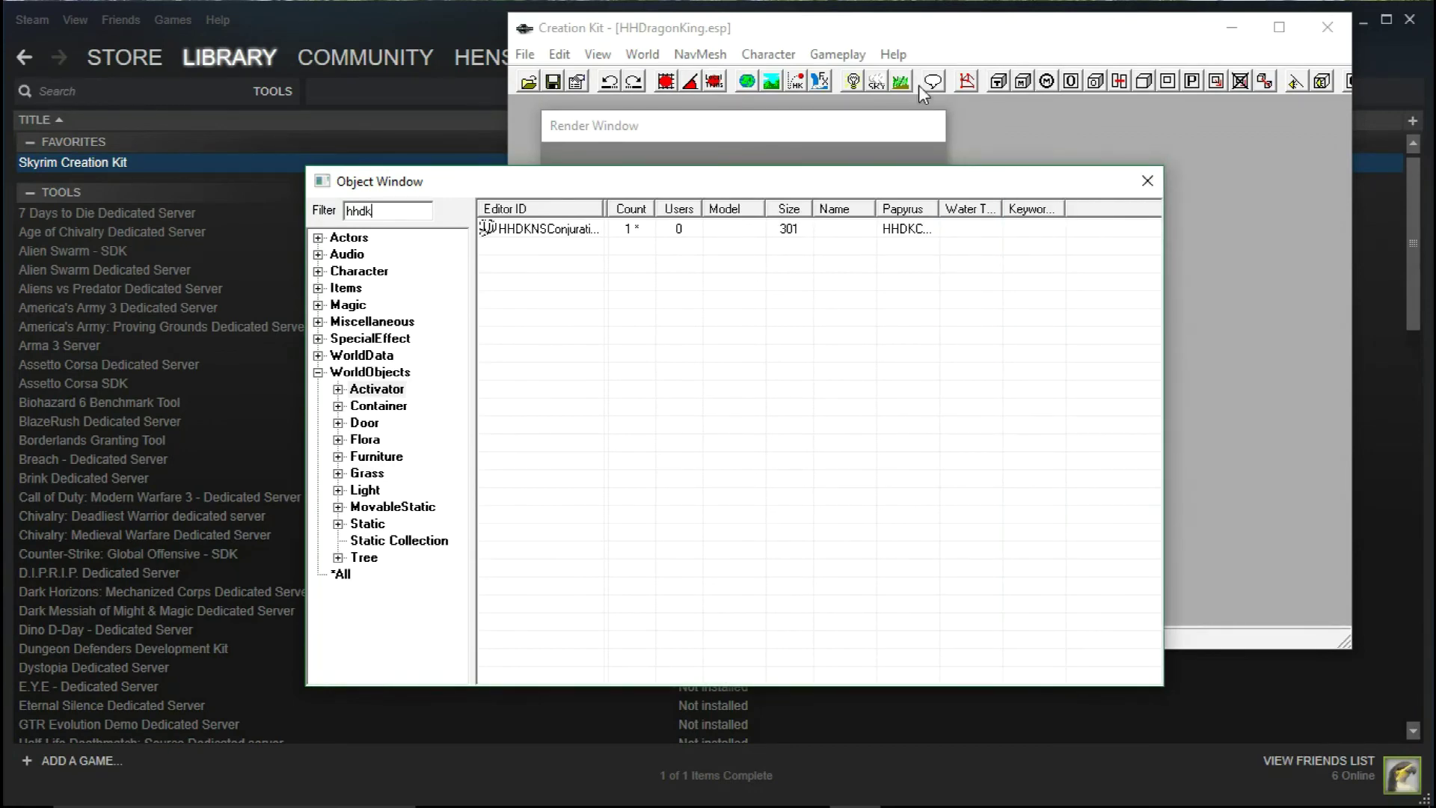
left_click_drag(528, 178, 613, 175)
left_click(405, 235)
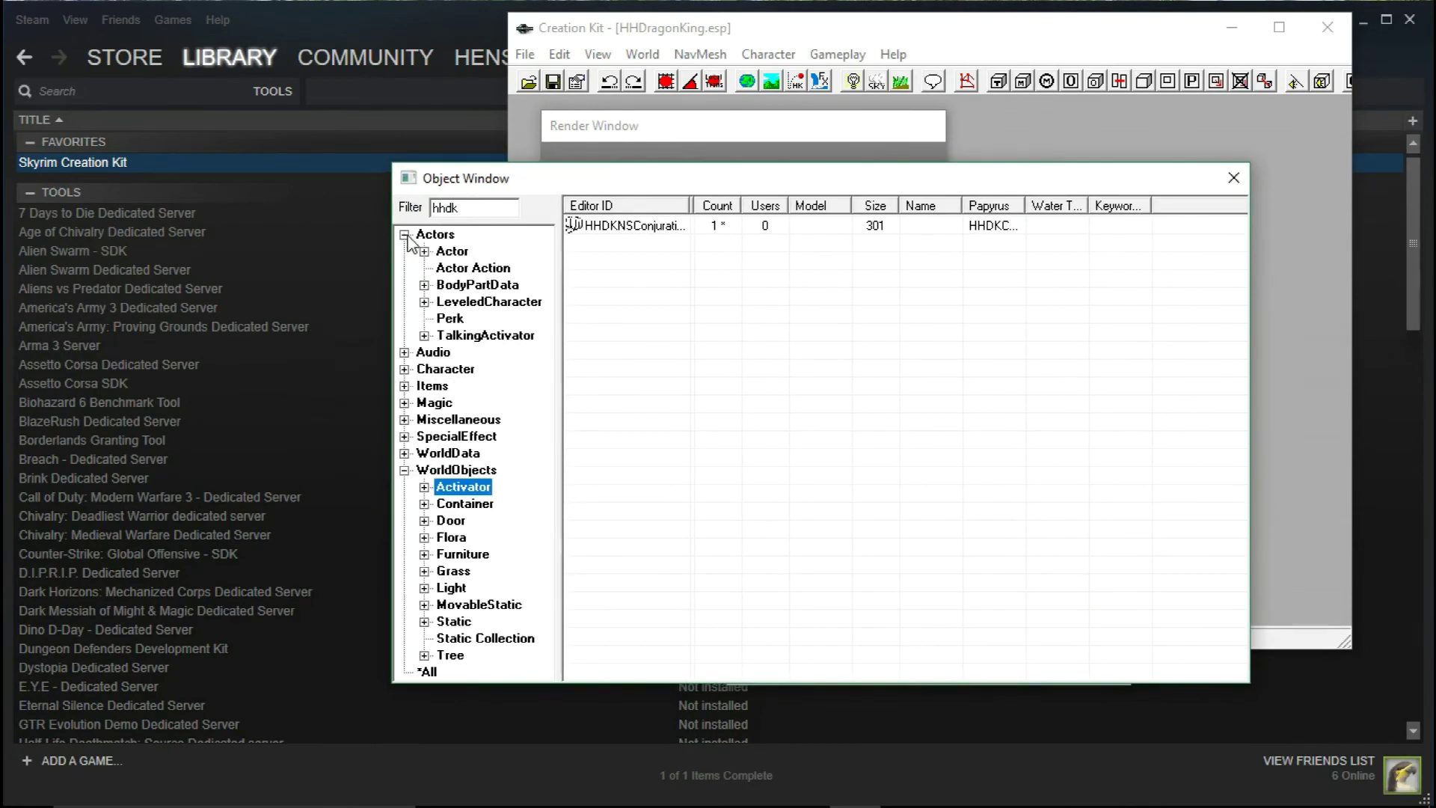
left_click(448, 253)
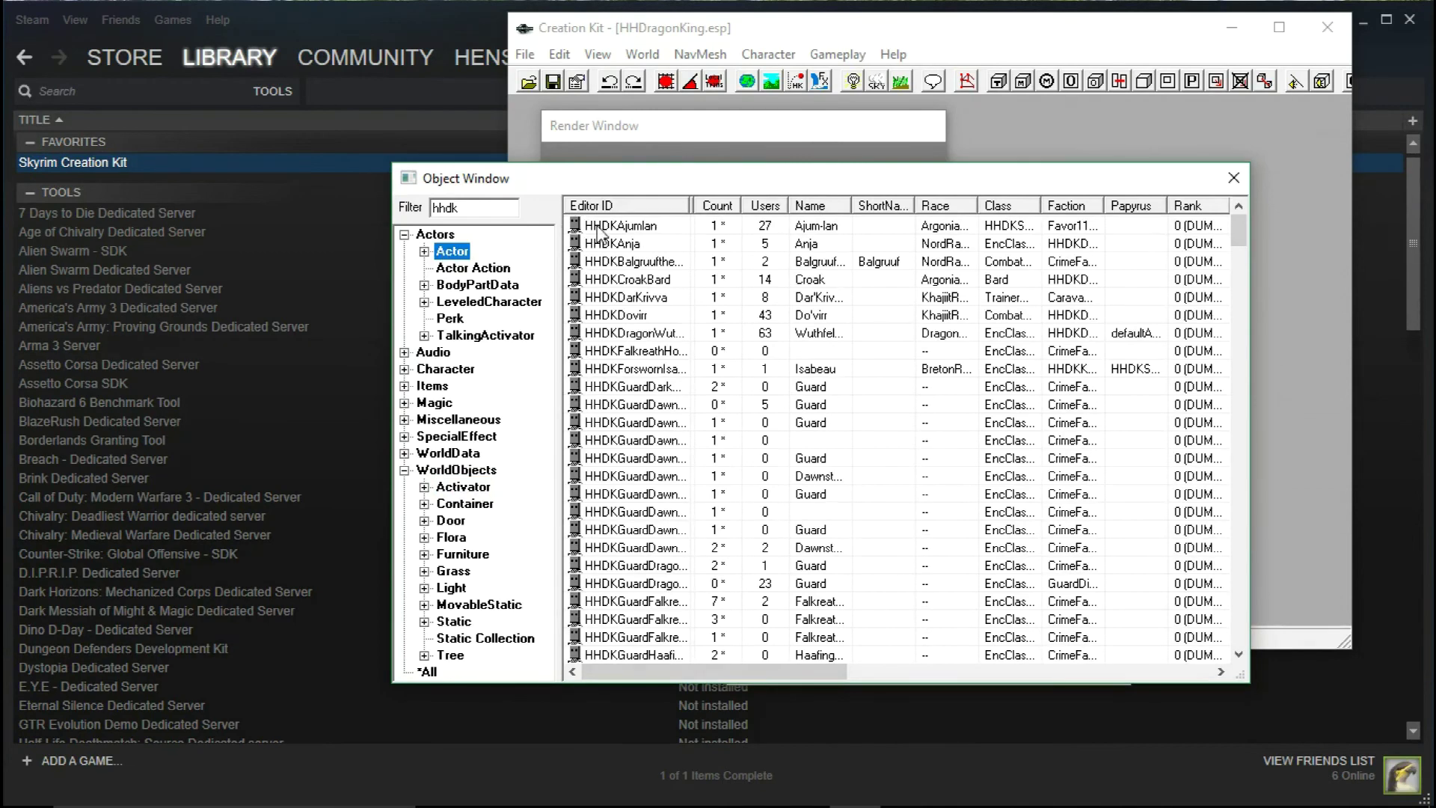
left_click(607, 227)
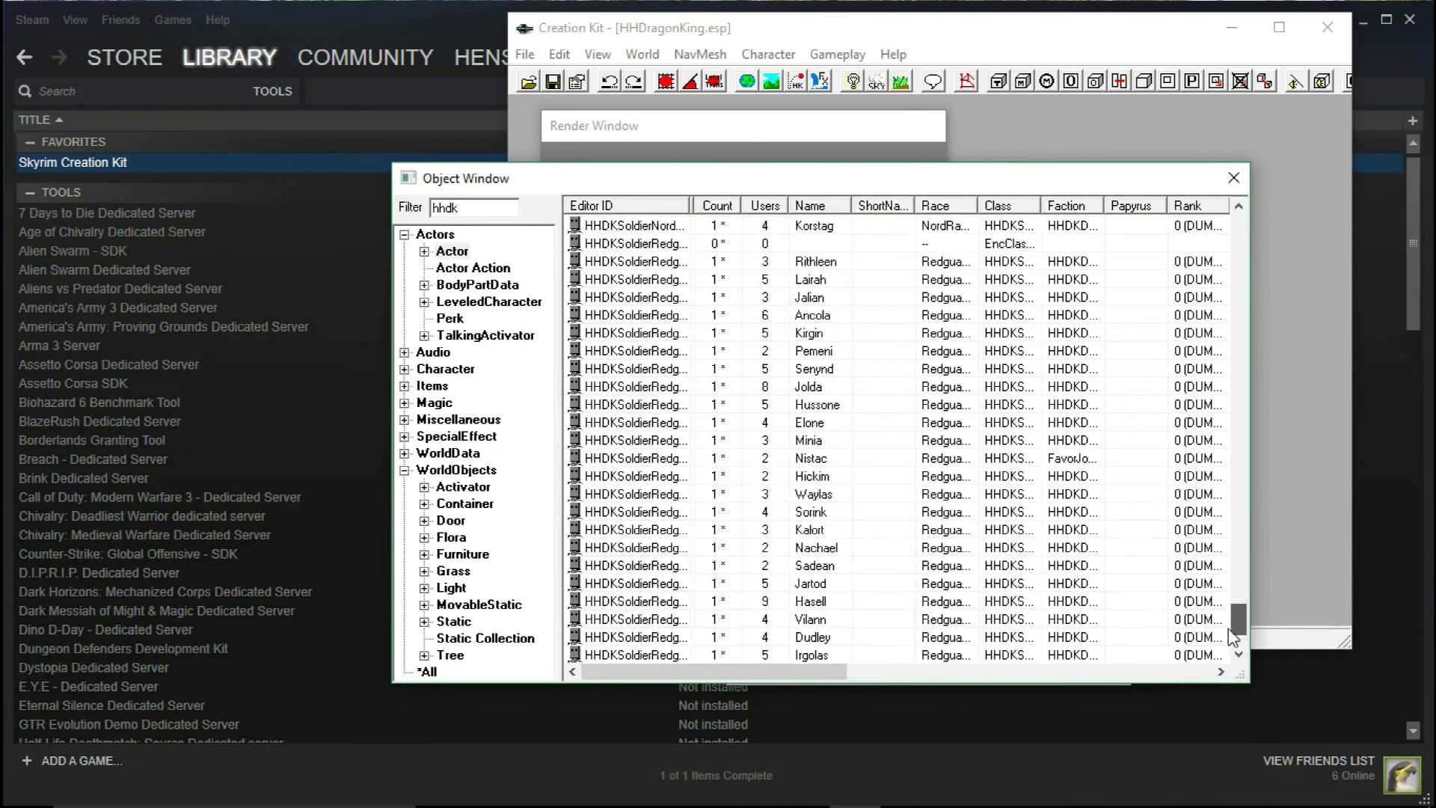
left_click_drag(1248, 243, 1227, 684)
left_click(771, 638, "shift")
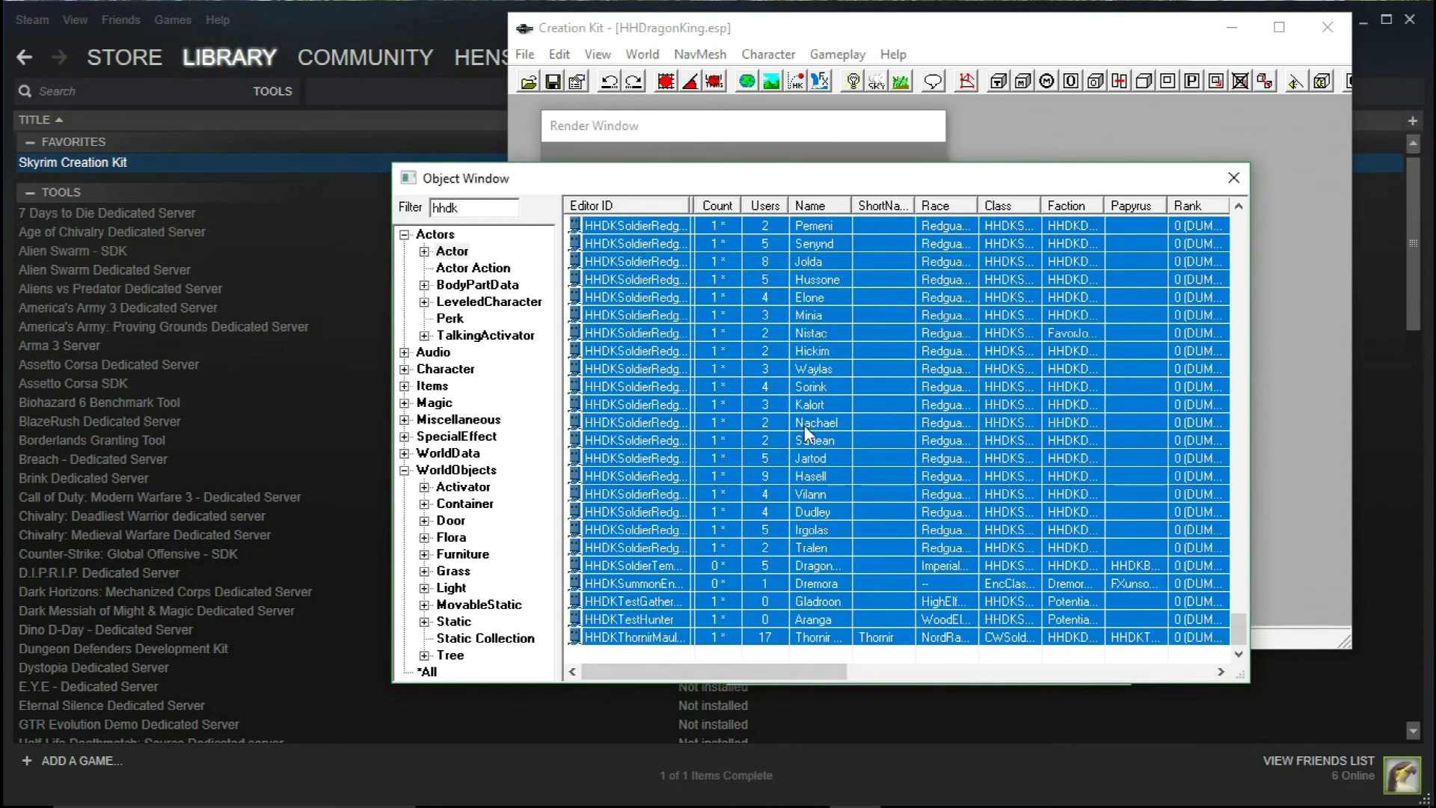